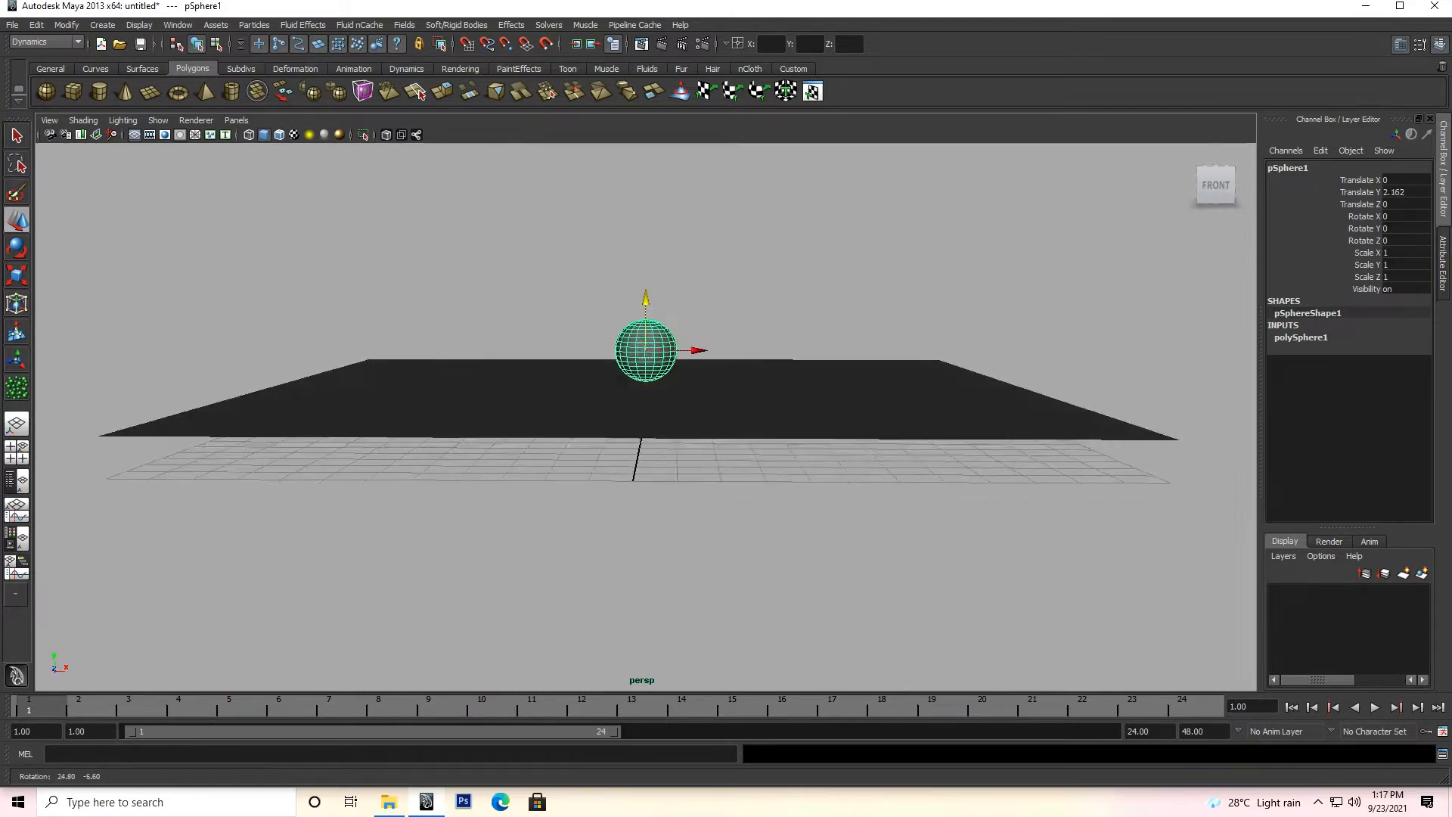
Lower the sphere in the front view to Translate Y 1.994 and return to the perspective view.
{"action": "key", "text": "space"}
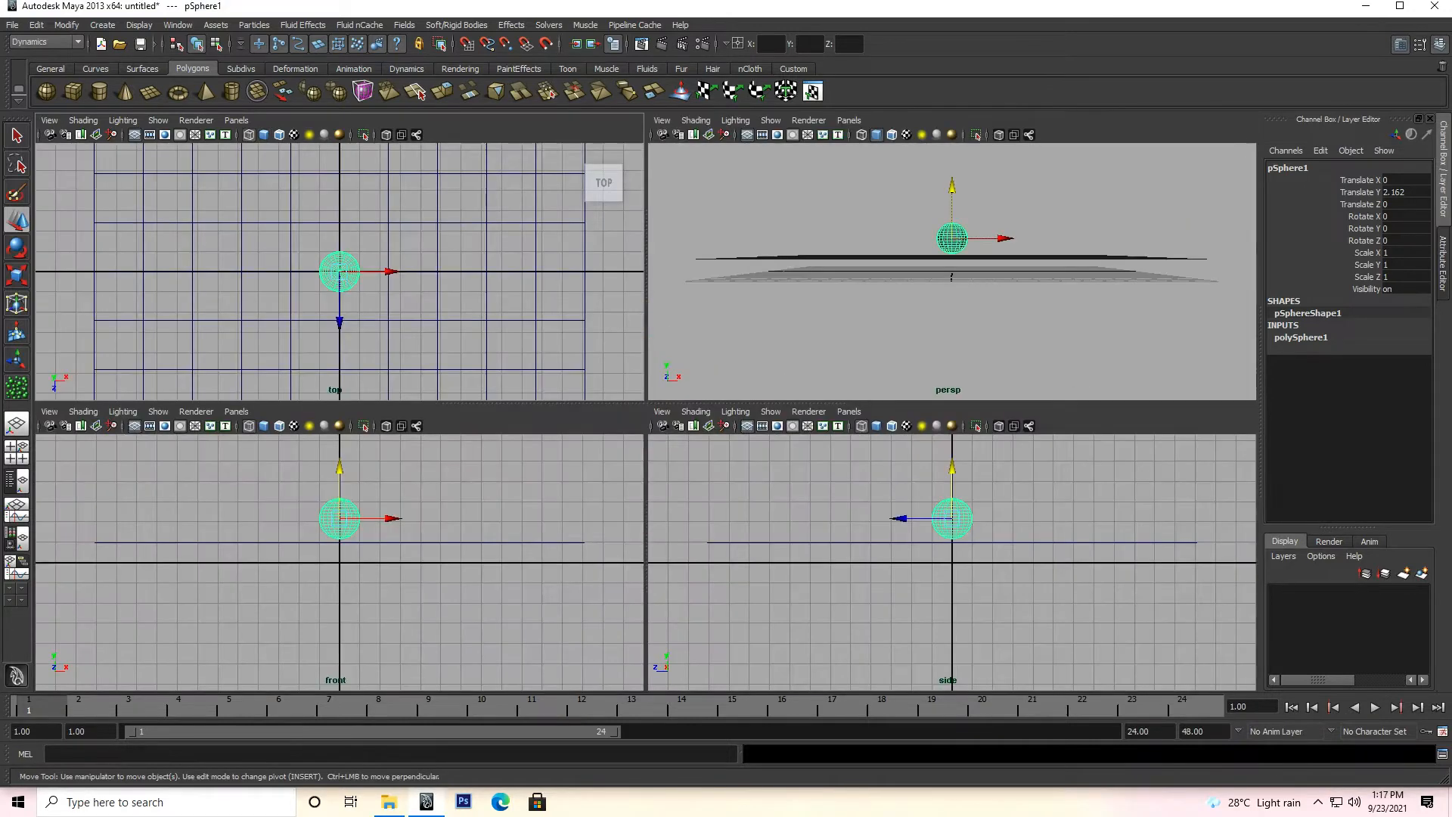
{"action": "left_click", "coordinate": [484, 597]}
{"action": "key", "text": "space"}
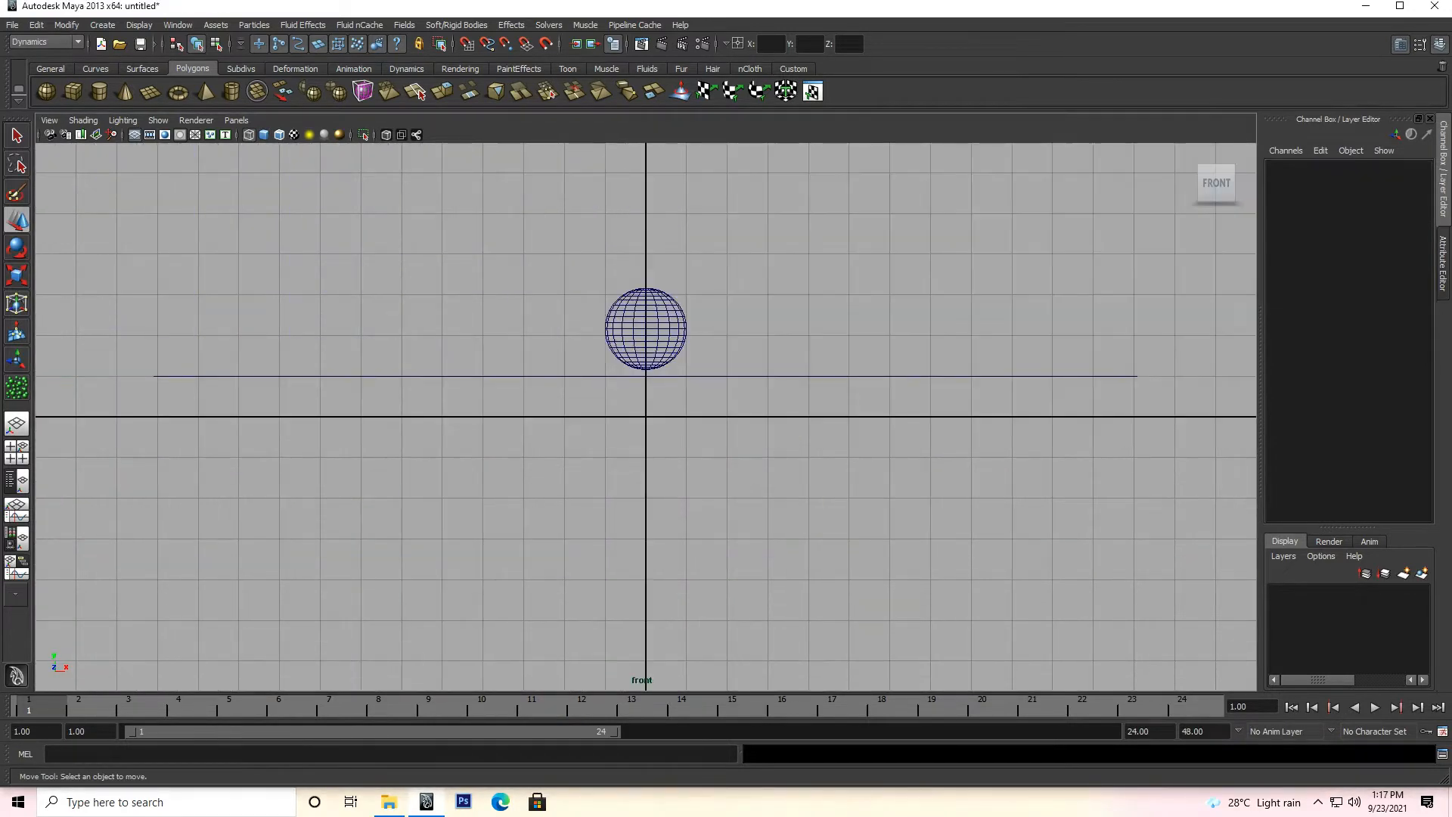
{"action": "left_click", "coordinate": [646, 328]}
{"action": "left_click_drag", "start_coordinate": [646, 278], "coordinate": [646, 285]}
{"action": "key", "text": "space"}
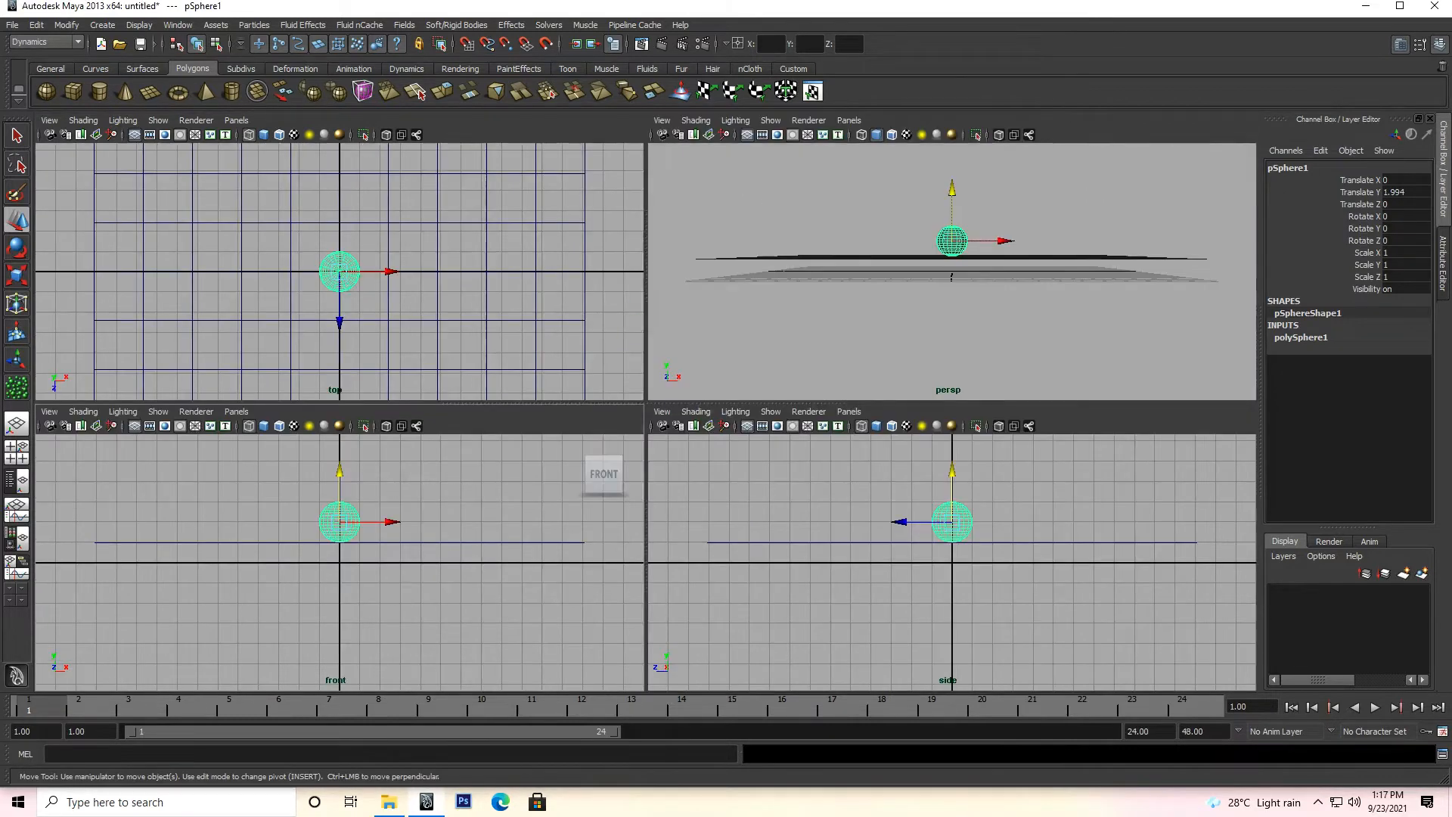
{"action": "left_click", "coordinate": [786, 325]}
{"action": "key", "text": "space"}
{"action": "left_click_drag", "start_coordinate": [643, 378], "coordinate": [592, 387], "text": "alt"}
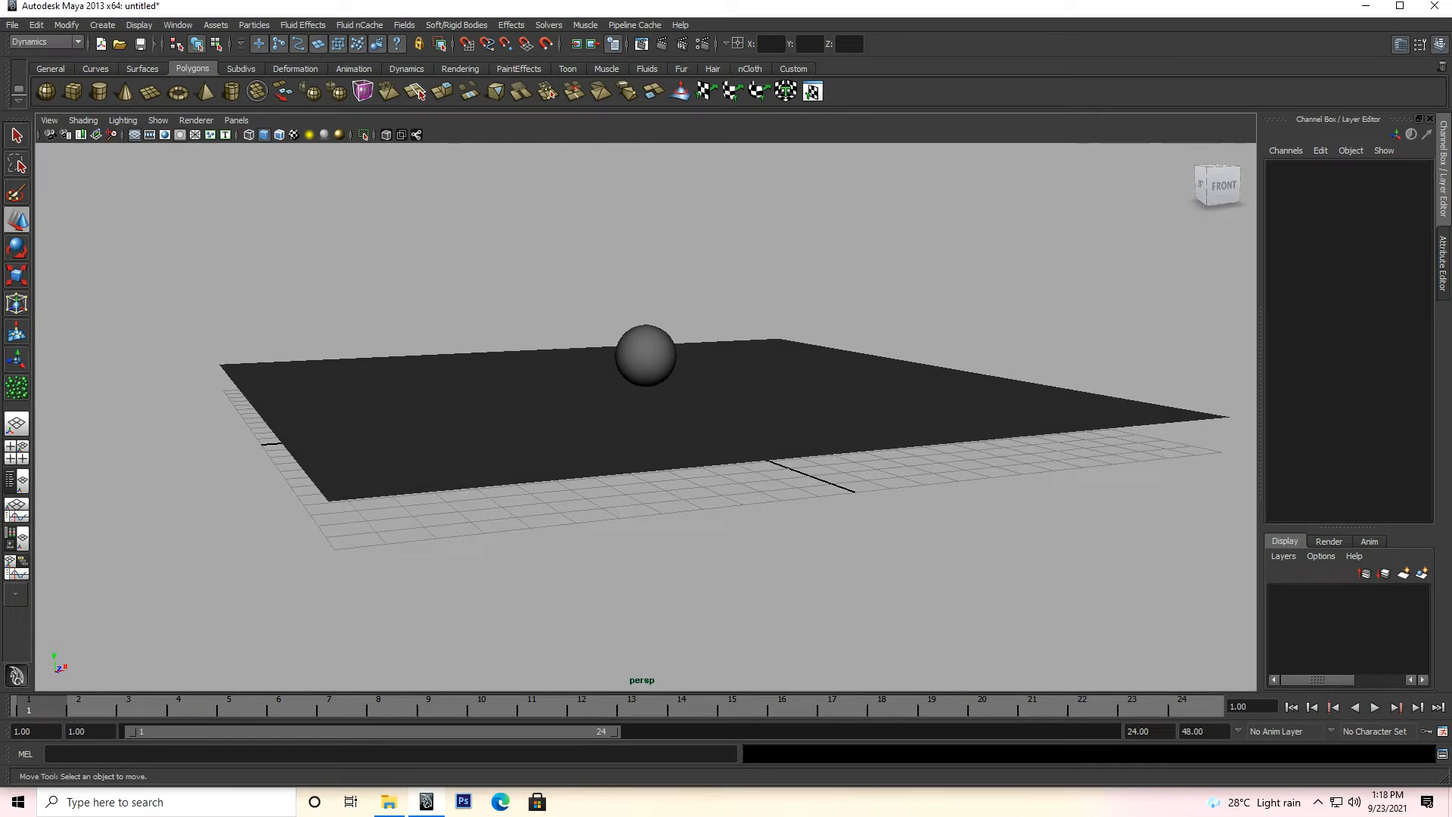
Create an ambient light and place it above and beside the sphere at about X -2.262, Y 4.58.
{"action": "left_click", "coordinate": [459, 68]}
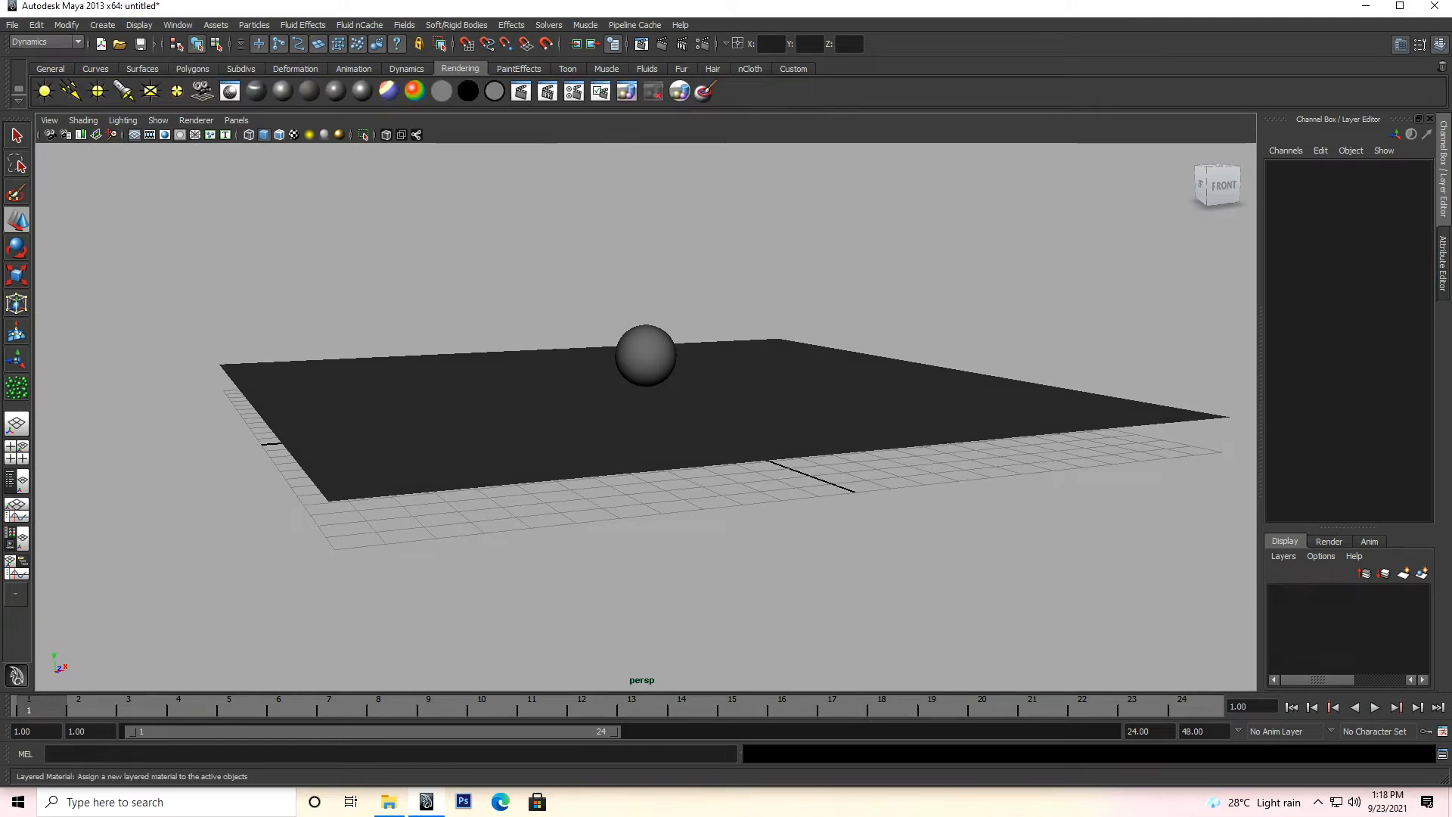
{"action": "mouse_move", "coordinate": [605, 356]}
{"action": "left_mouse_down", "text": "alt"}
{"action": "mouse_move", "coordinate": [662, 418]}
{"action": "mouse_move", "coordinate": [584, 365]}
{"action": "mouse_move", "coordinate": [645, 350]}
{"action": "mouse_move", "coordinate": [645, 282]}
{"action": "mouse_move", "coordinate": [622, 282]}
{"action": "left_mouse_up", "text": "alt"}
{"action": "left_click", "coordinate": [45, 91]}
{"action": "scroll", "coordinate": [642, 393], "scroll_direction": "down", "scroll_amount": 3}
{"action": "left_click_drag", "start_coordinate": [694, 311], "coordinate": [666, 311]}
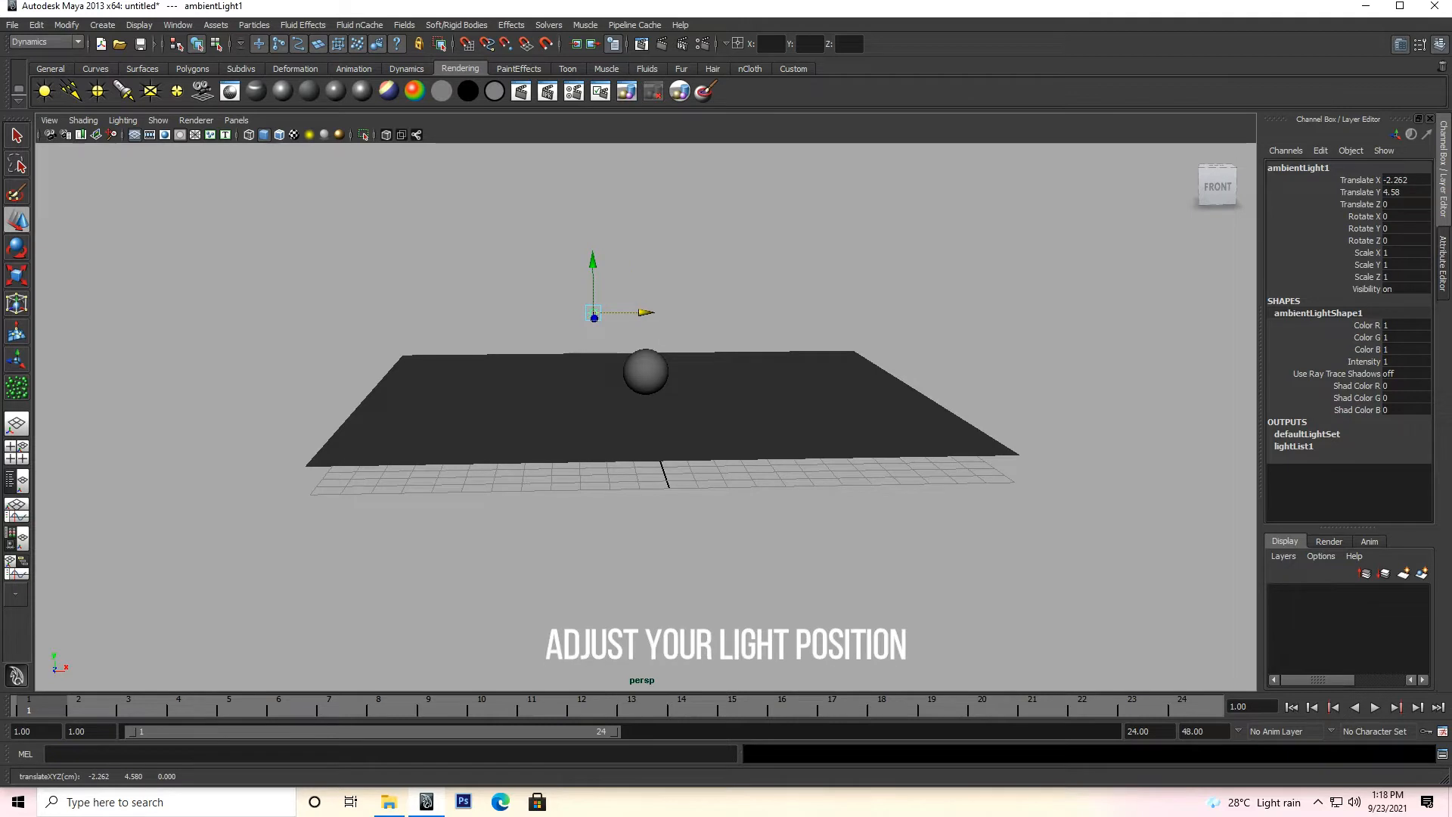
Display the perspective view as shaded geometry lit by the scene's lights, with the Select tool active.
{"action": "key", "text": "8"}
{"action": "key", "text": "8"}
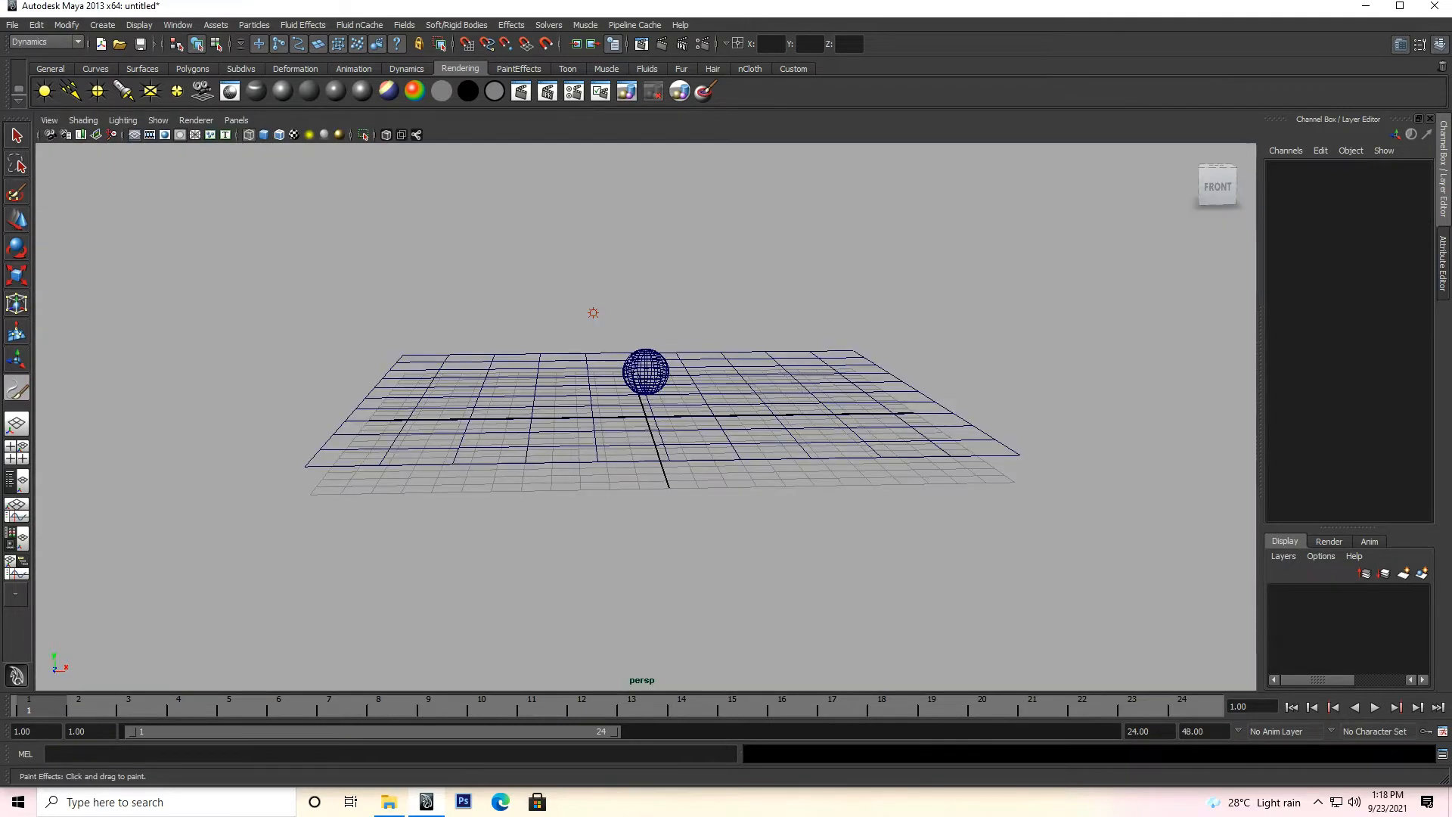
{"action": "key", "text": "5"}
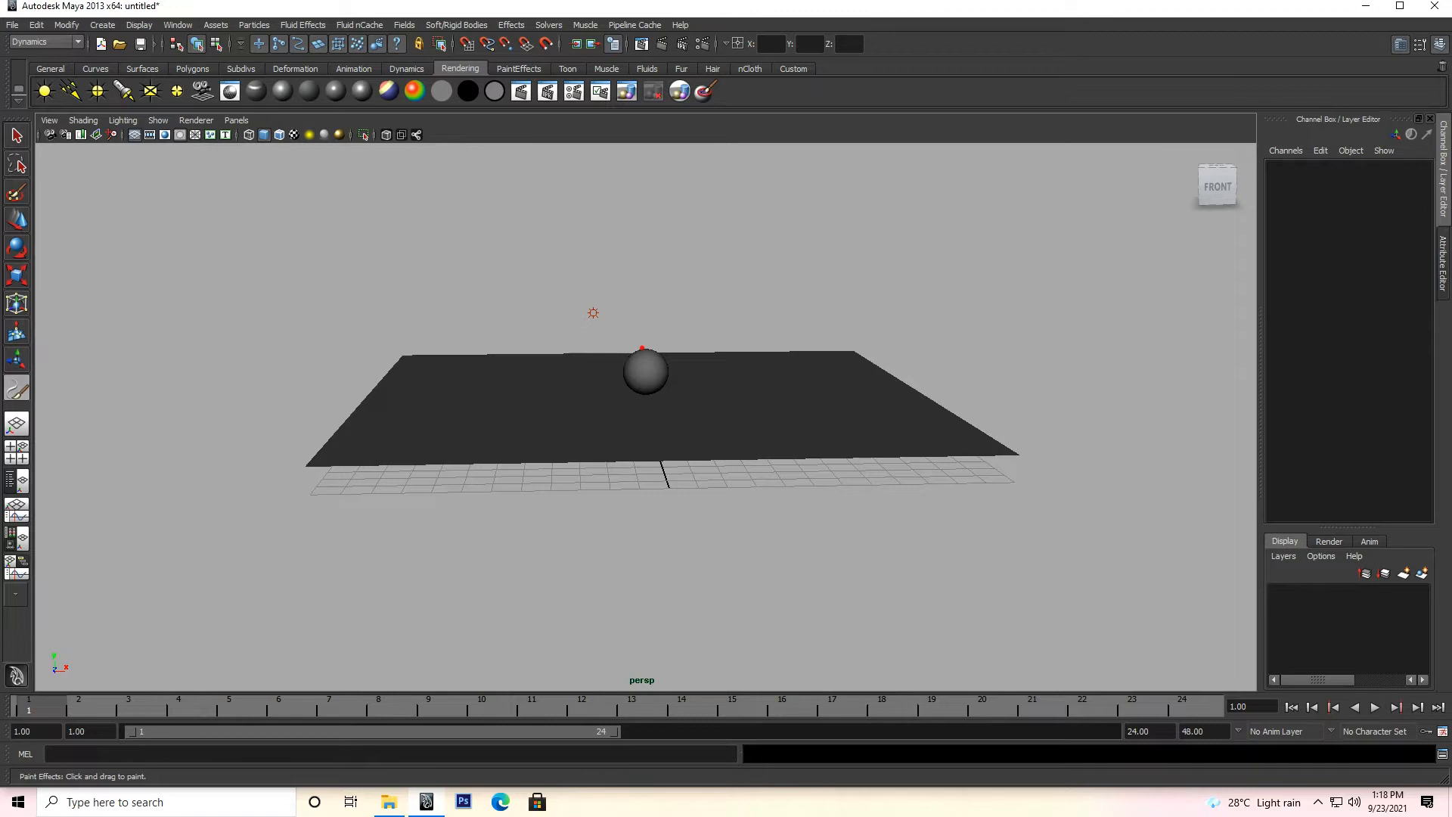
{"action": "key", "text": "q"}
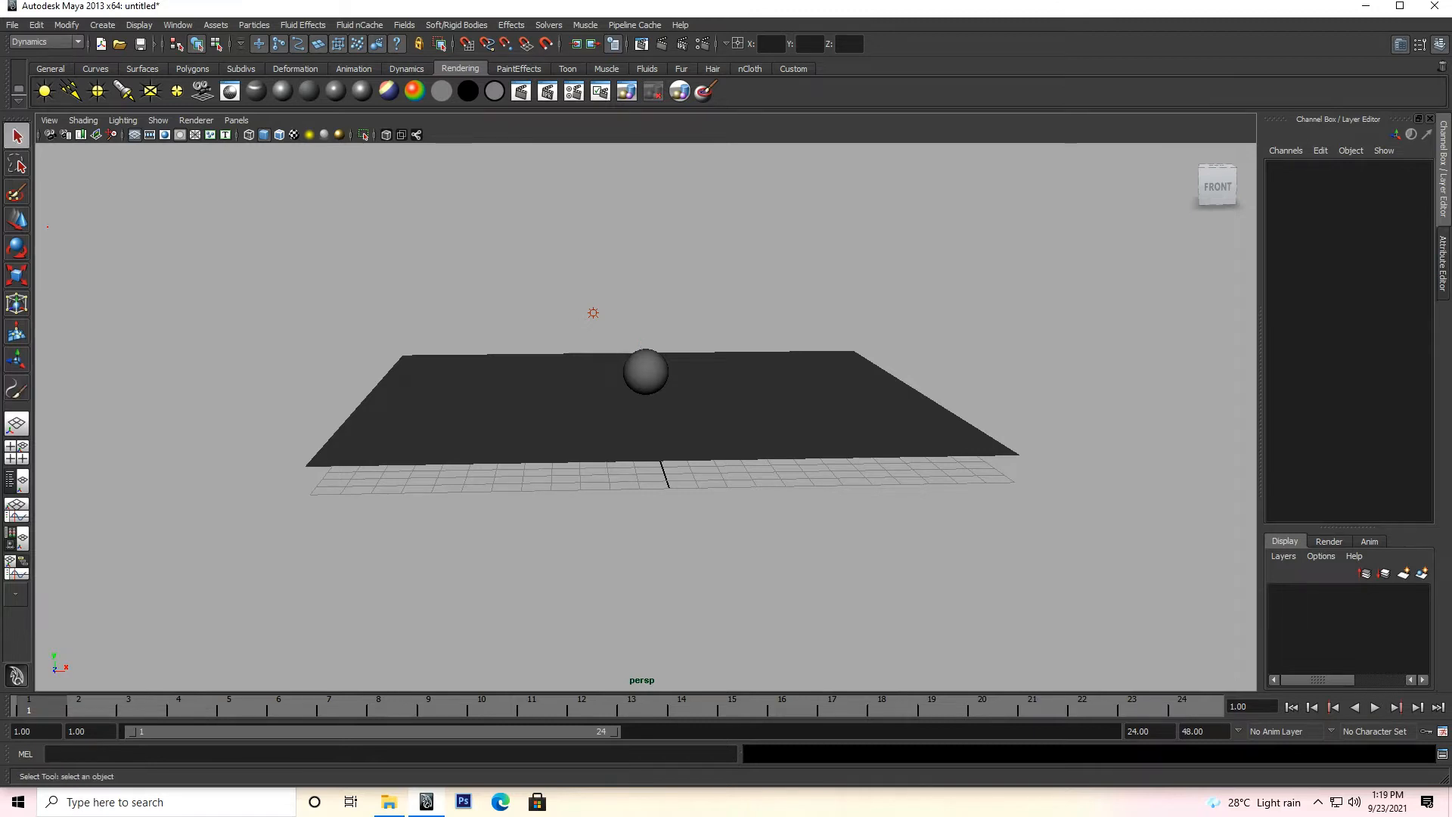
{"action": "key", "text": "7"}
{"action": "scroll", "coordinate": [646, 416], "scroll_direction": "up", "scroll_amount": 4}
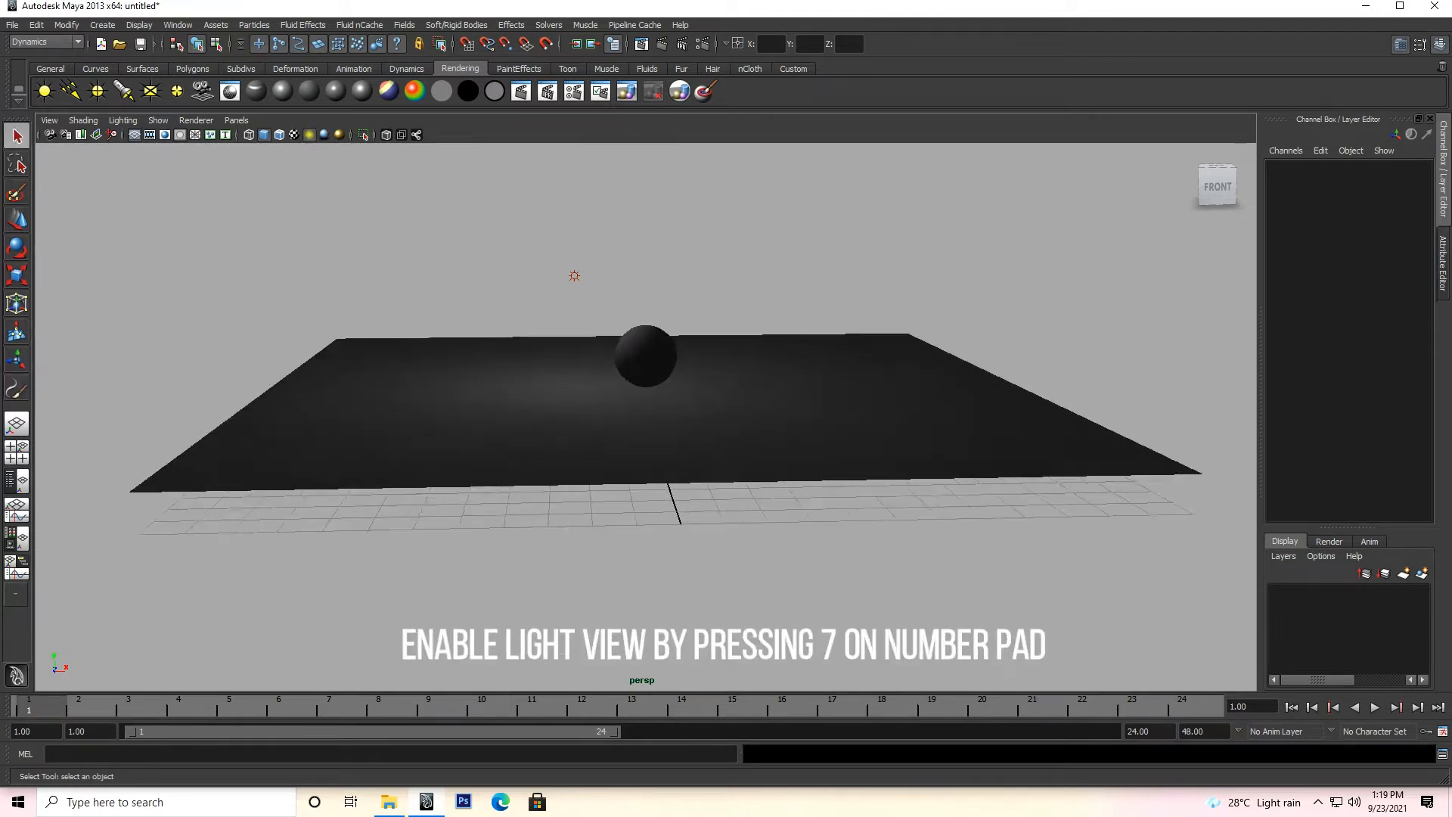
Select the ambient light and lower it towards the sphere, to about X -1.717, Y 3.831.
{"action": "left_click_drag", "start_coordinate": [546, 228], "coordinate": [719, 296]}
{"action": "key", "text": "w"}
{"action": "left_click_drag", "start_coordinate": [592, 226], "coordinate": [592, 253]}
{"action": "mouse_move", "coordinate": [650, 295]}
{"action": "left_mouse_down", "text": "alt"}
{"action": "mouse_move", "coordinate": [605, 359]}
{"action": "mouse_move", "coordinate": [600, 416]}
{"action": "mouse_move", "coordinate": [576, 291]}
{"action": "mouse_move", "coordinate": [632, 297]}
{"action": "left_mouse_up", "text": "alt"}
{"action": "left_click_drag", "start_coordinate": [633, 296], "coordinate": [857, 249], "text": "alt"}
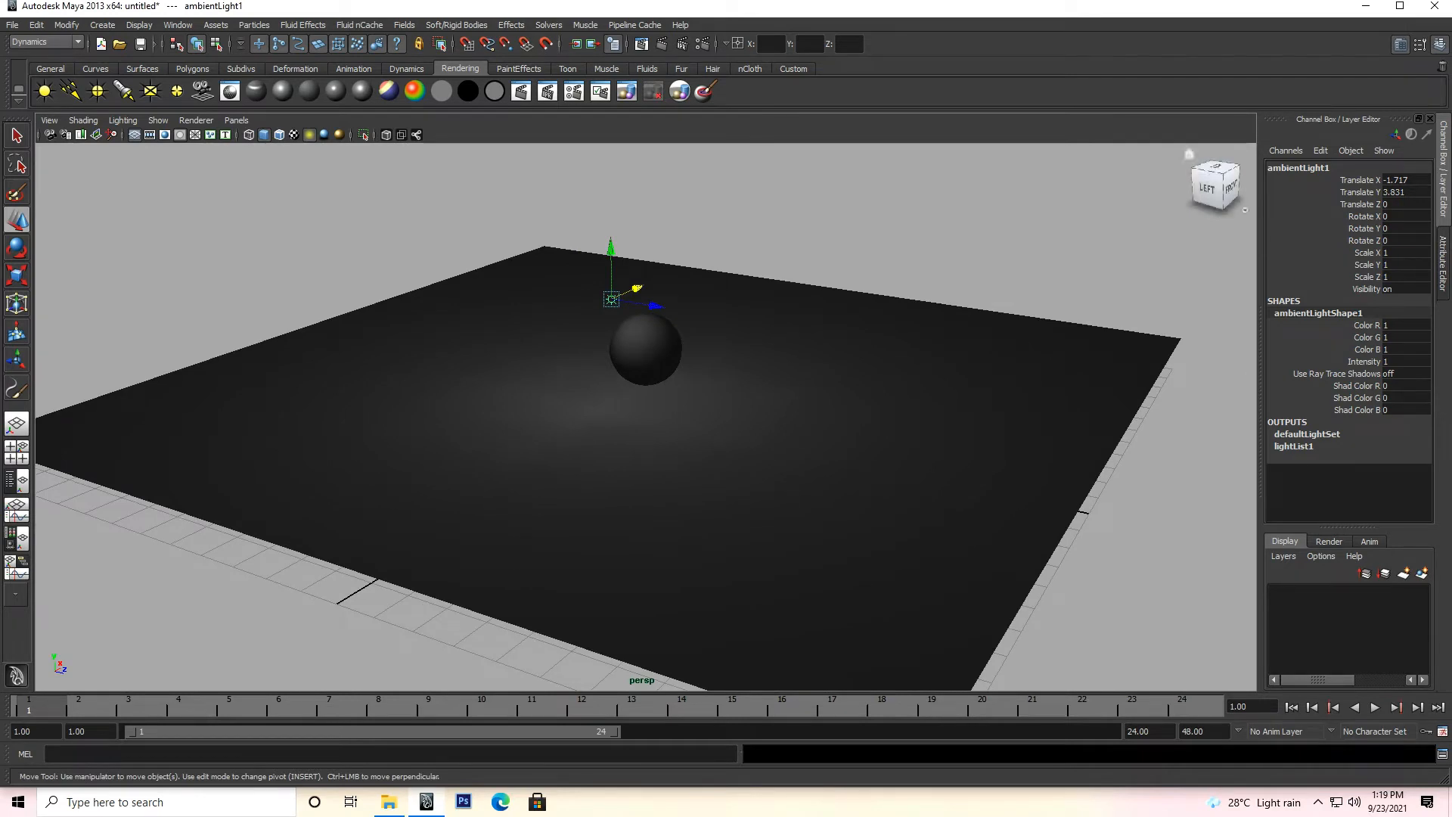
{"action": "left_click_drag", "start_coordinate": [741, 386], "coordinate": [699, 333], "text": "alt"}
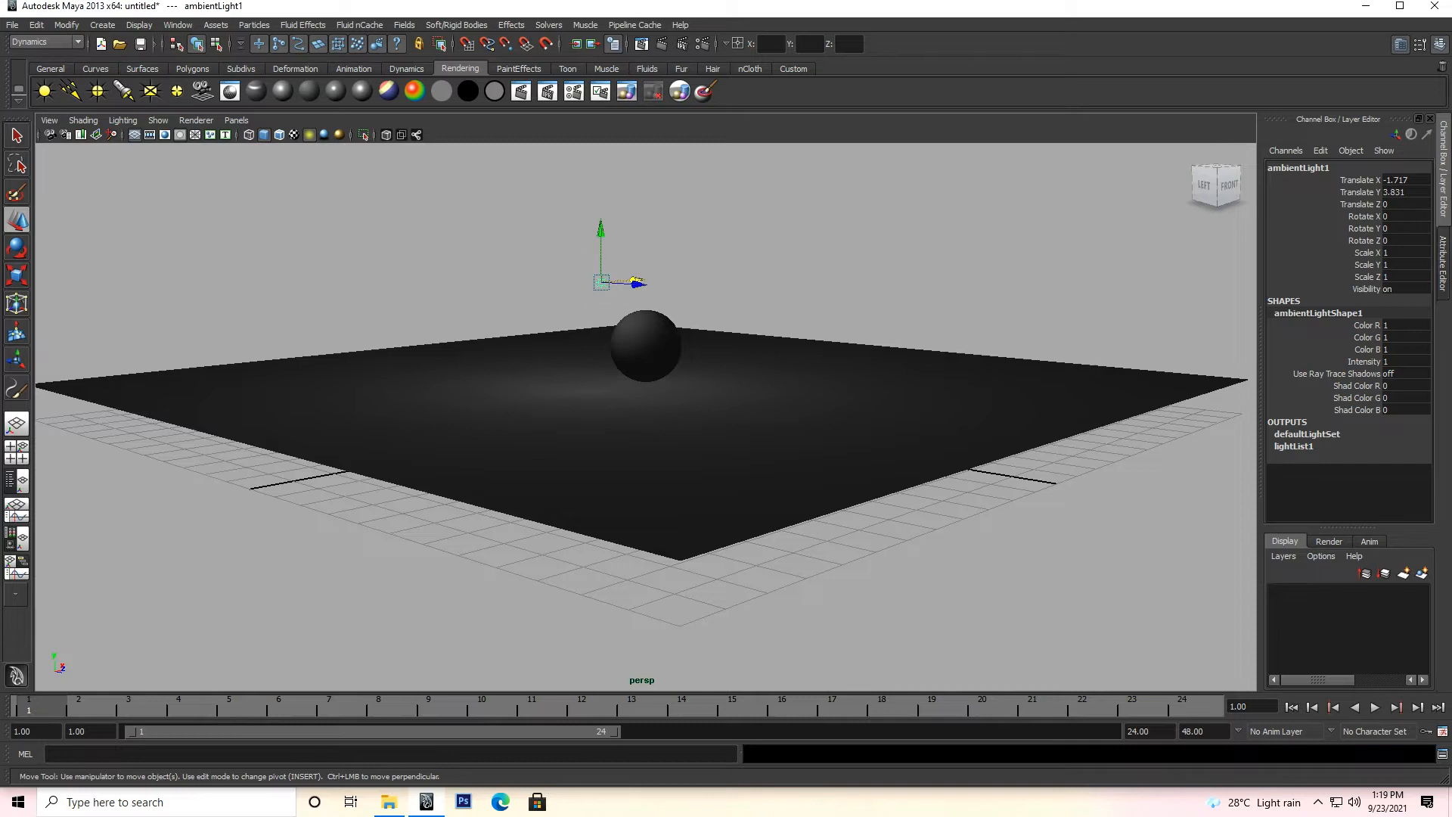
Open the light's attributes, choose Ambient Light as its type again and try out other light colors.
{"action": "key", "text": "ctrl+a"}
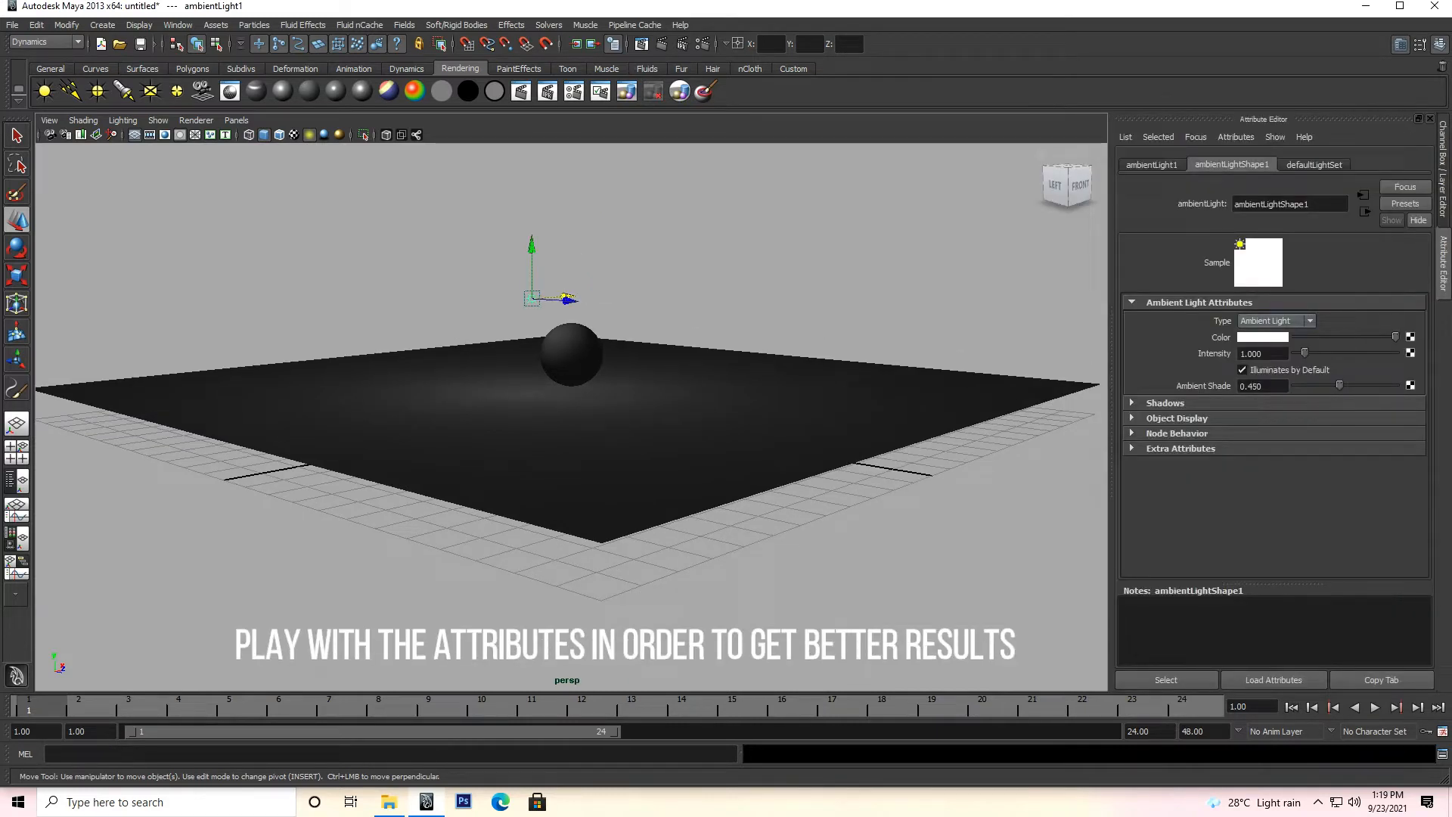
{"action": "left_click", "coordinate": [1276, 320]}
{"action": "left_click", "coordinate": [1276, 334]}
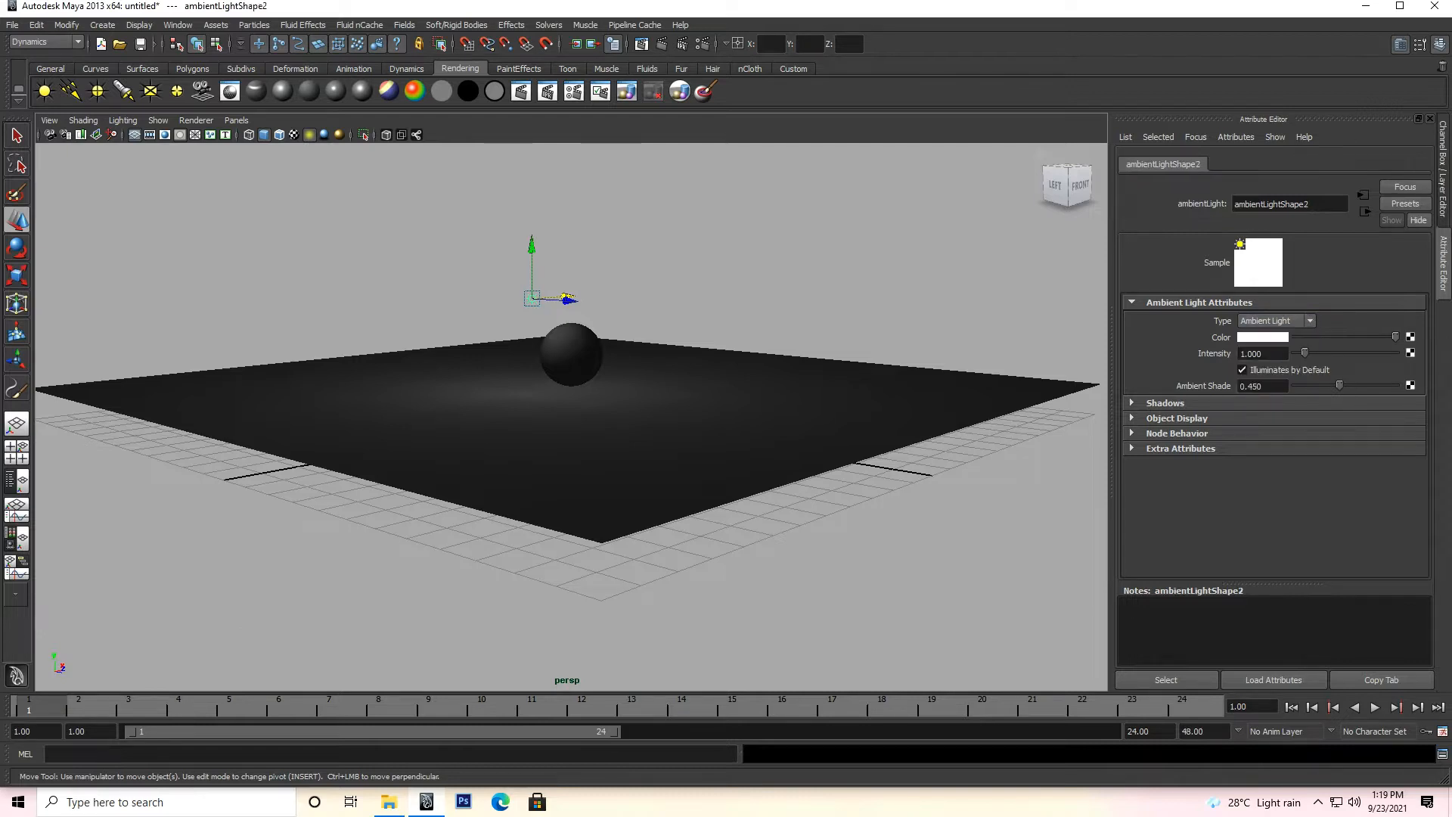
{"action": "left_click_drag", "start_coordinate": [680, 416], "coordinate": [606, 414], "text": "alt"}
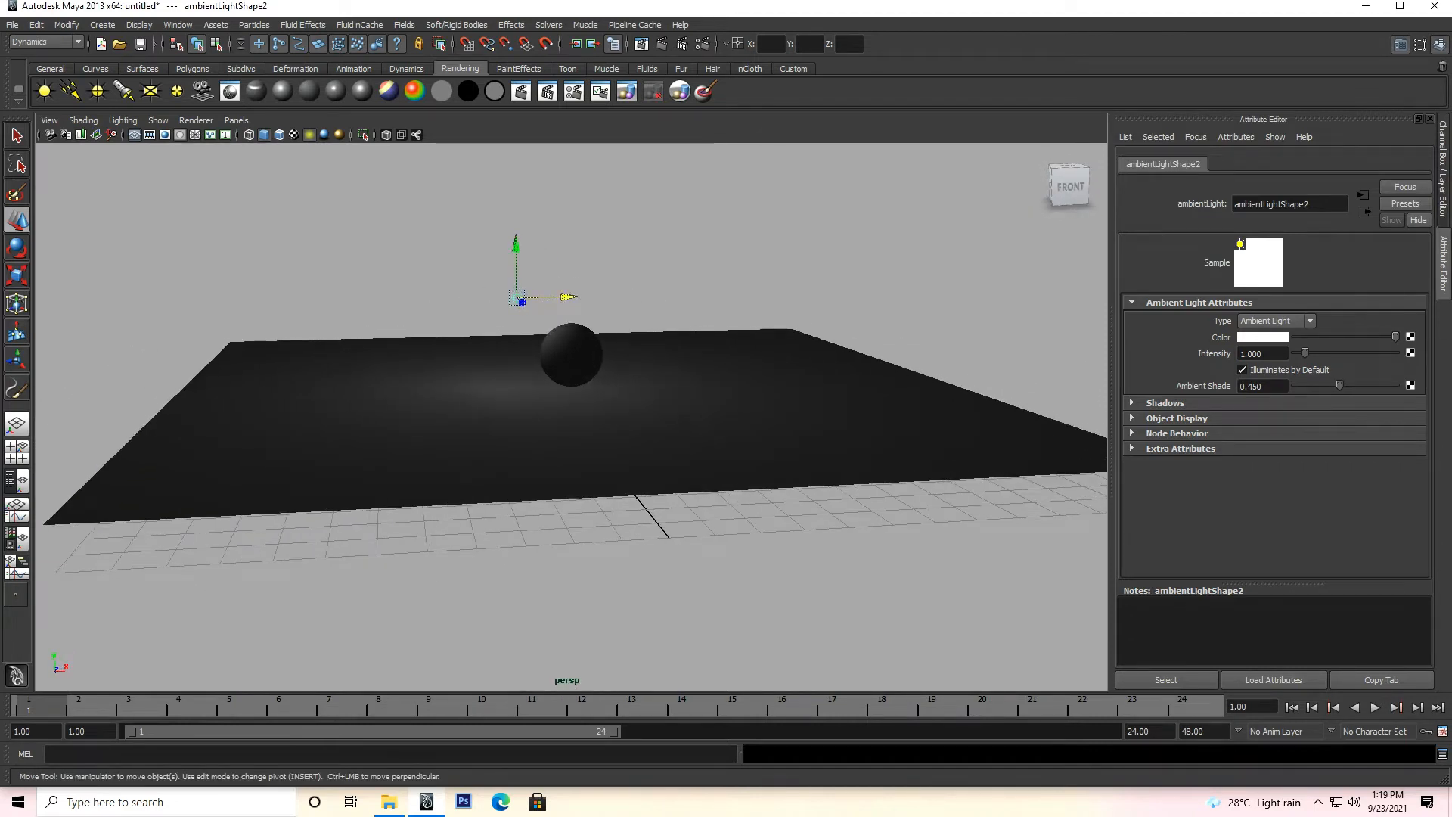
{"action": "left_click", "coordinate": [1264, 338]}
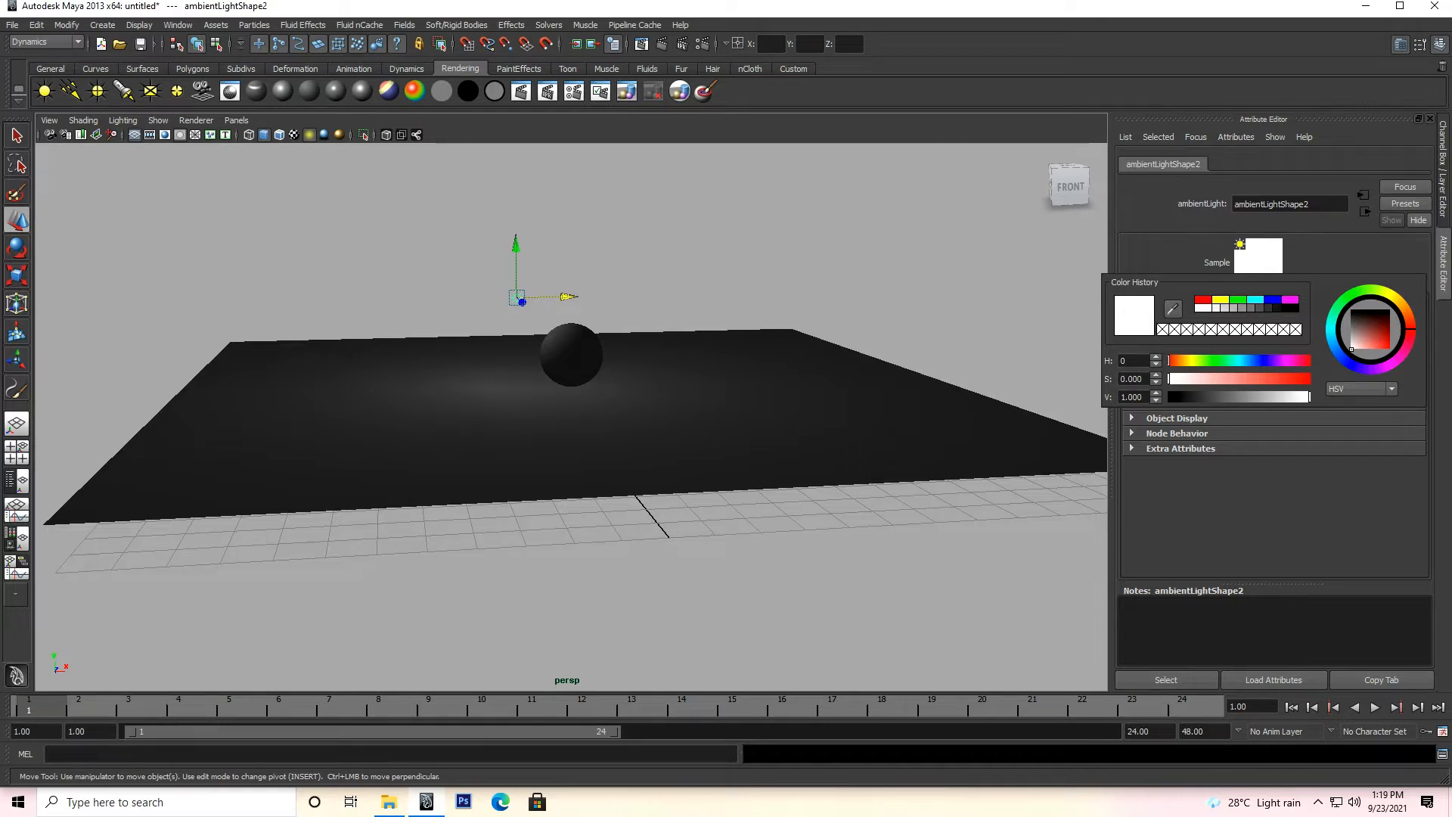
{"action": "mouse_move", "coordinate": [1411, 328]}
{"action": "left_mouse_down"}
{"action": "mouse_move", "coordinate": [1358, 292]}
{"action": "mouse_move", "coordinate": [1405, 308]}
{"action": "mouse_move", "coordinate": [1350, 350]}
{"action": "mouse_move", "coordinate": [1310, 353]}
{"action": "left_mouse_up"}
Raise the ambient light's intensity to about 2.03 and move it closer to the sphere, to about X -1.532, Y 3.29.
{"action": "left_click_drag", "start_coordinate": [545, 439], "coordinate": [524, 473], "text": "alt"}
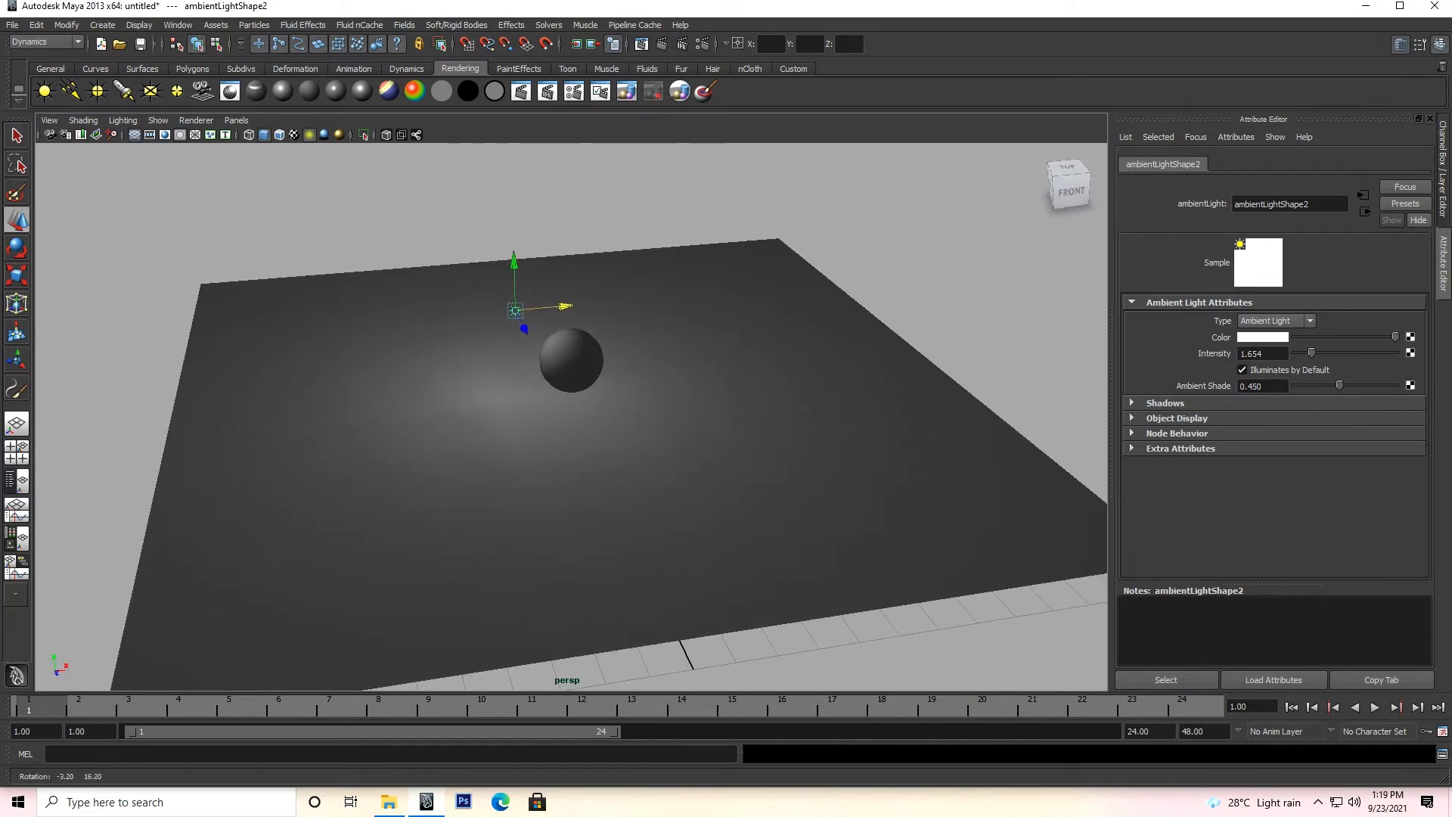
{"action": "left_click_drag", "start_coordinate": [1311, 353], "coordinate": [1315, 353]}
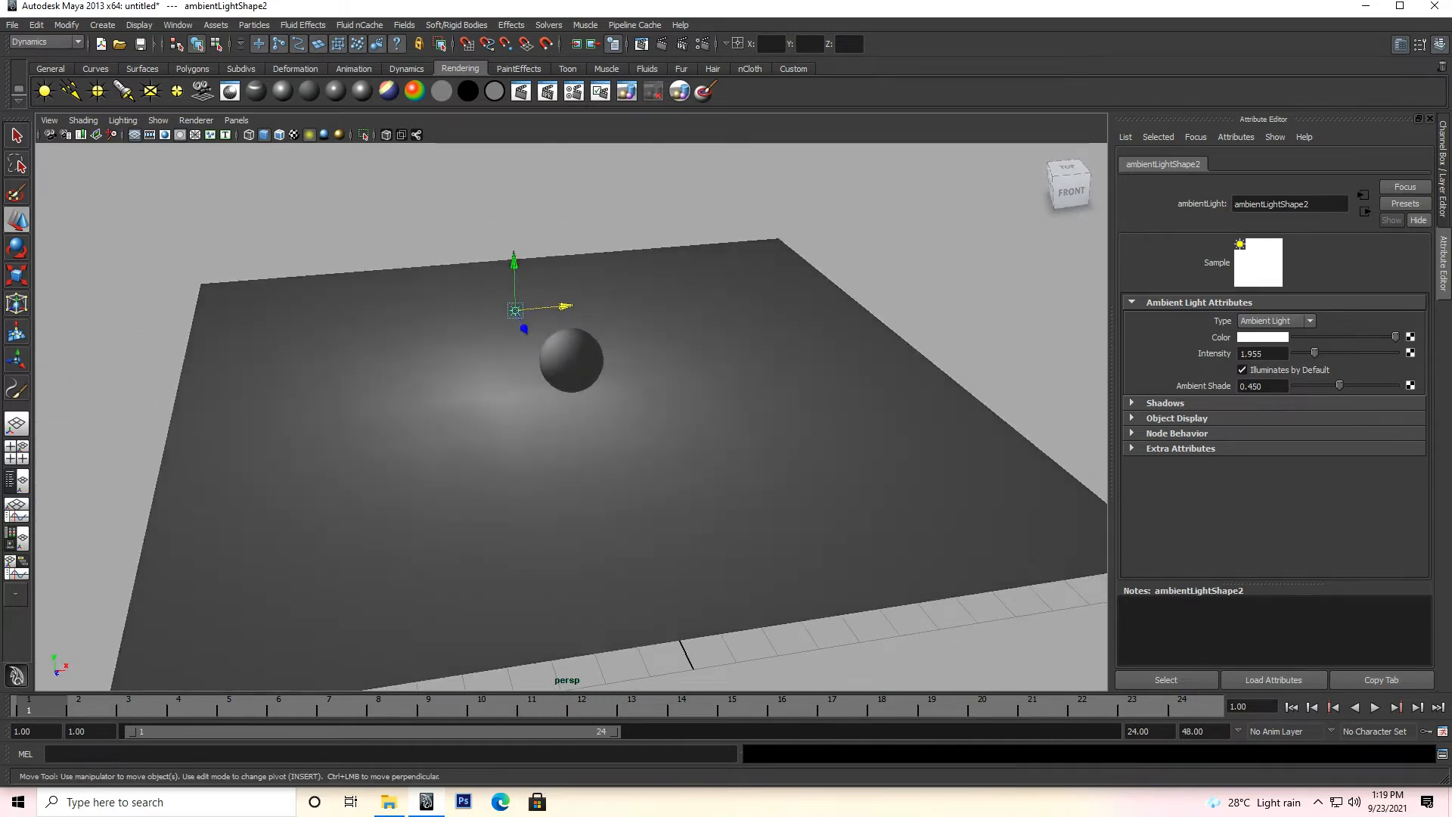
{"action": "left_click_drag", "start_coordinate": [544, 454], "coordinate": [507, 451], "text": "alt"}
{"action": "left_click_drag", "start_coordinate": [512, 256], "coordinate": [513, 271]}
{"action": "left_click_drag", "start_coordinate": [572, 320], "coordinate": [573, 320]}
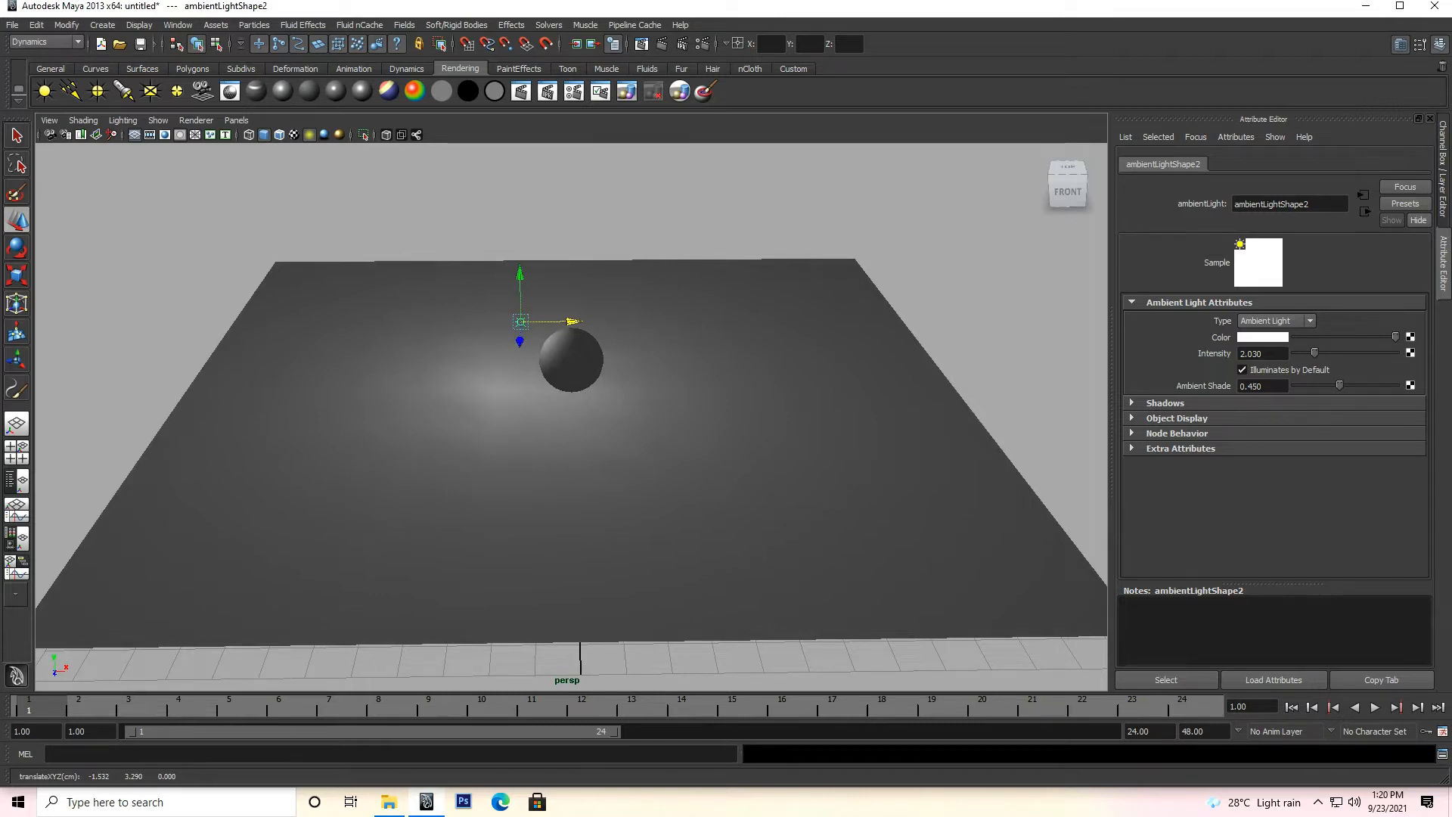
Set the ambient light's intensity to about 2.18 and reposition it at about X -1.532, Y 3.034, Z -0.264.
{"action": "left_click_drag", "start_coordinate": [515, 438], "coordinate": [809, 416], "text": "alt"}
{"action": "left_click_drag", "start_coordinate": [619, 337], "coordinate": [611, 338]}
{"action": "left_click_drag", "start_coordinate": [1315, 353], "coordinate": [1316, 353]}
{"action": "left_click_drag", "start_coordinate": [680, 454], "coordinate": [525, 448], "text": "alt"}
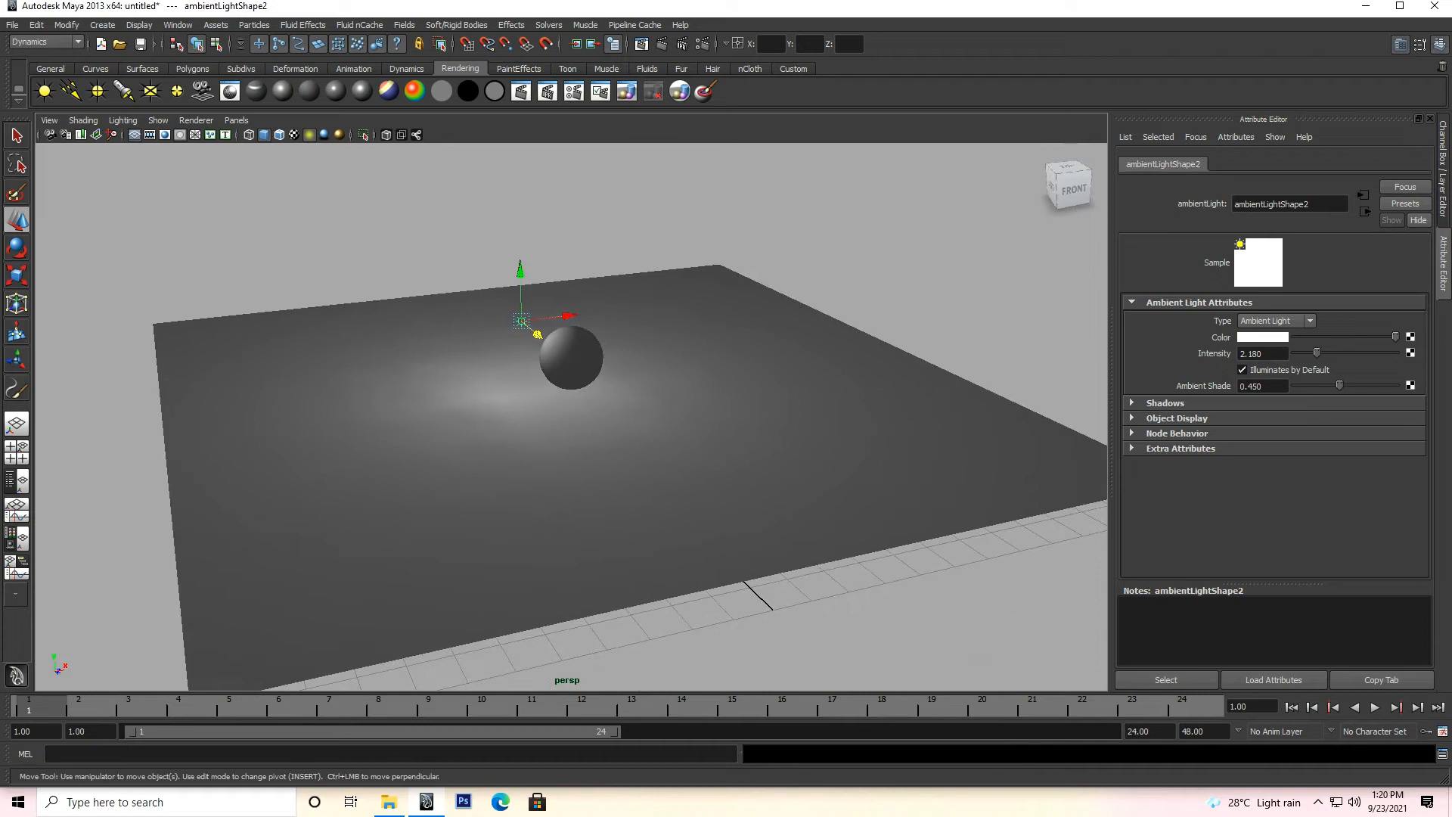
{"action": "left_click_drag", "start_coordinate": [520, 270], "coordinate": [535, 339]}
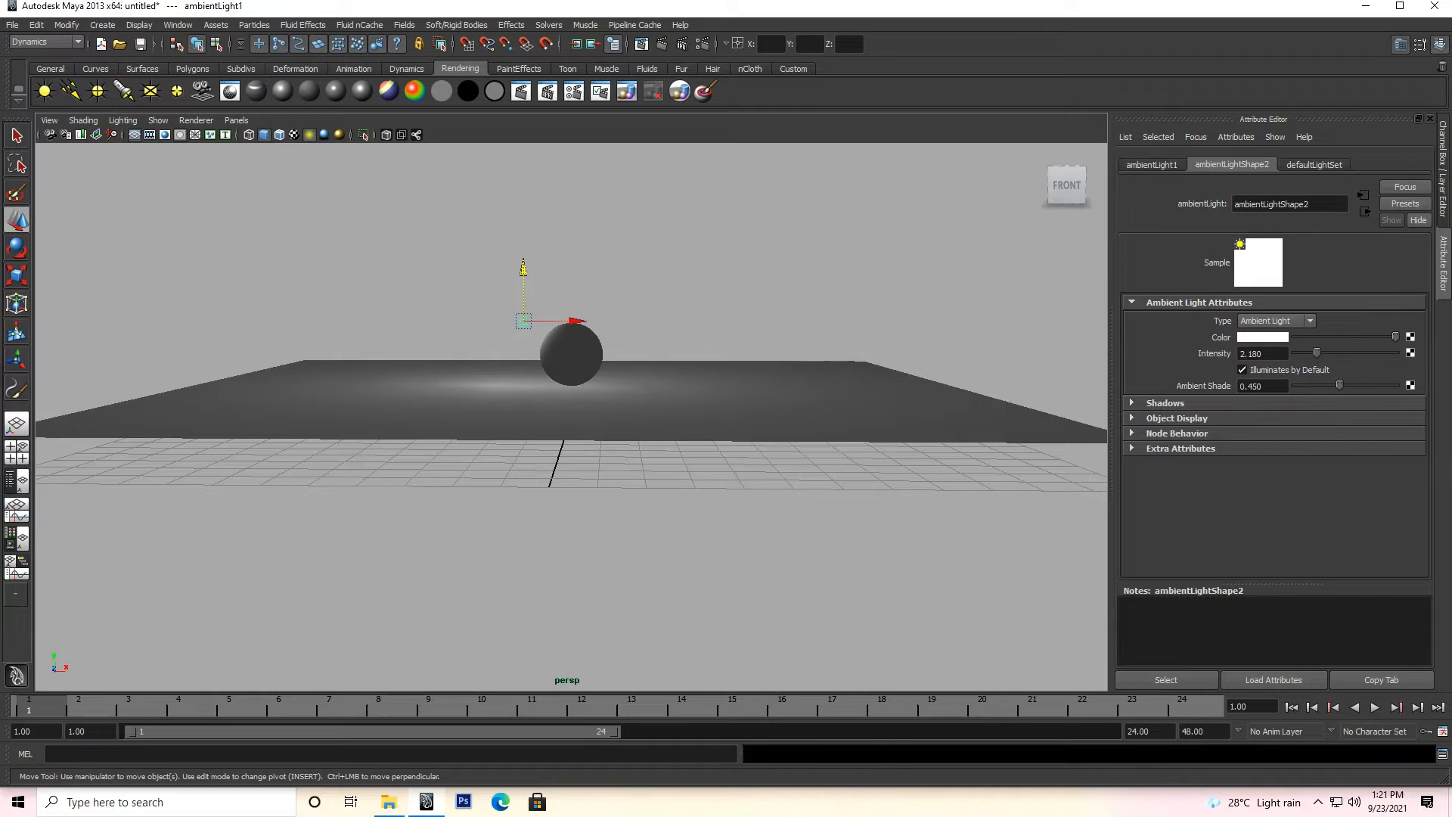
{"action": "left_click", "coordinate": [524, 321]}
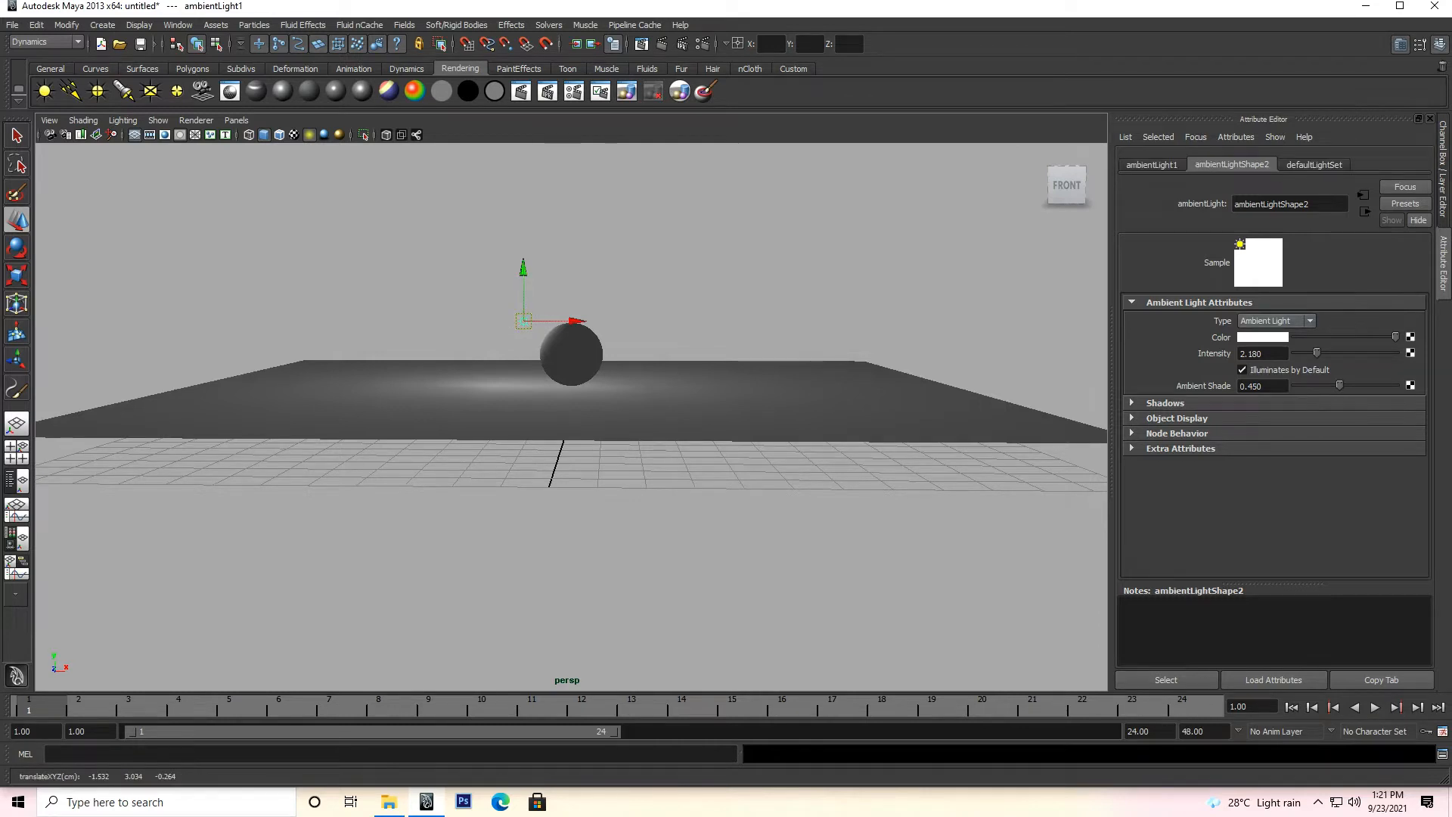
Change the light's type to Area Light and rotate it towards the sphere.
{"action": "left_click", "coordinate": [1276, 320]}
{"action": "left_click", "coordinate": [1272, 344]}
{"action": "left_click_drag", "start_coordinate": [605, 363], "coordinate": [636, 350], "text": "alt"}
{"action": "key", "text": "e"}
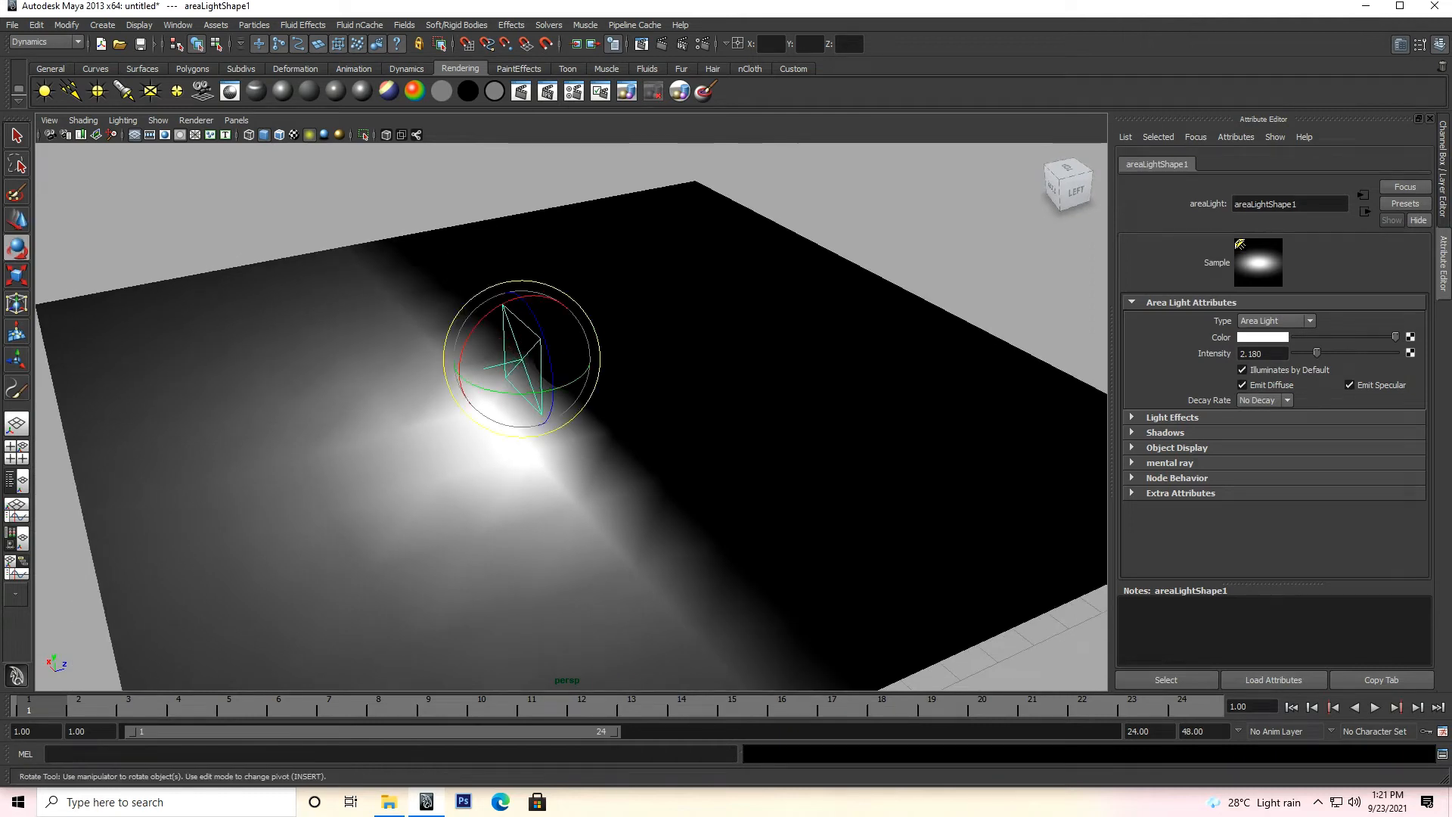
{"action": "left_click_drag", "start_coordinate": [473, 329], "coordinate": [431, 395]}
Raise the area light's intensity to about 4.06 and reposition it above the sphere at about X 0.866, Y 4.523, Z -1.121.
{"action": "key", "text": "w"}
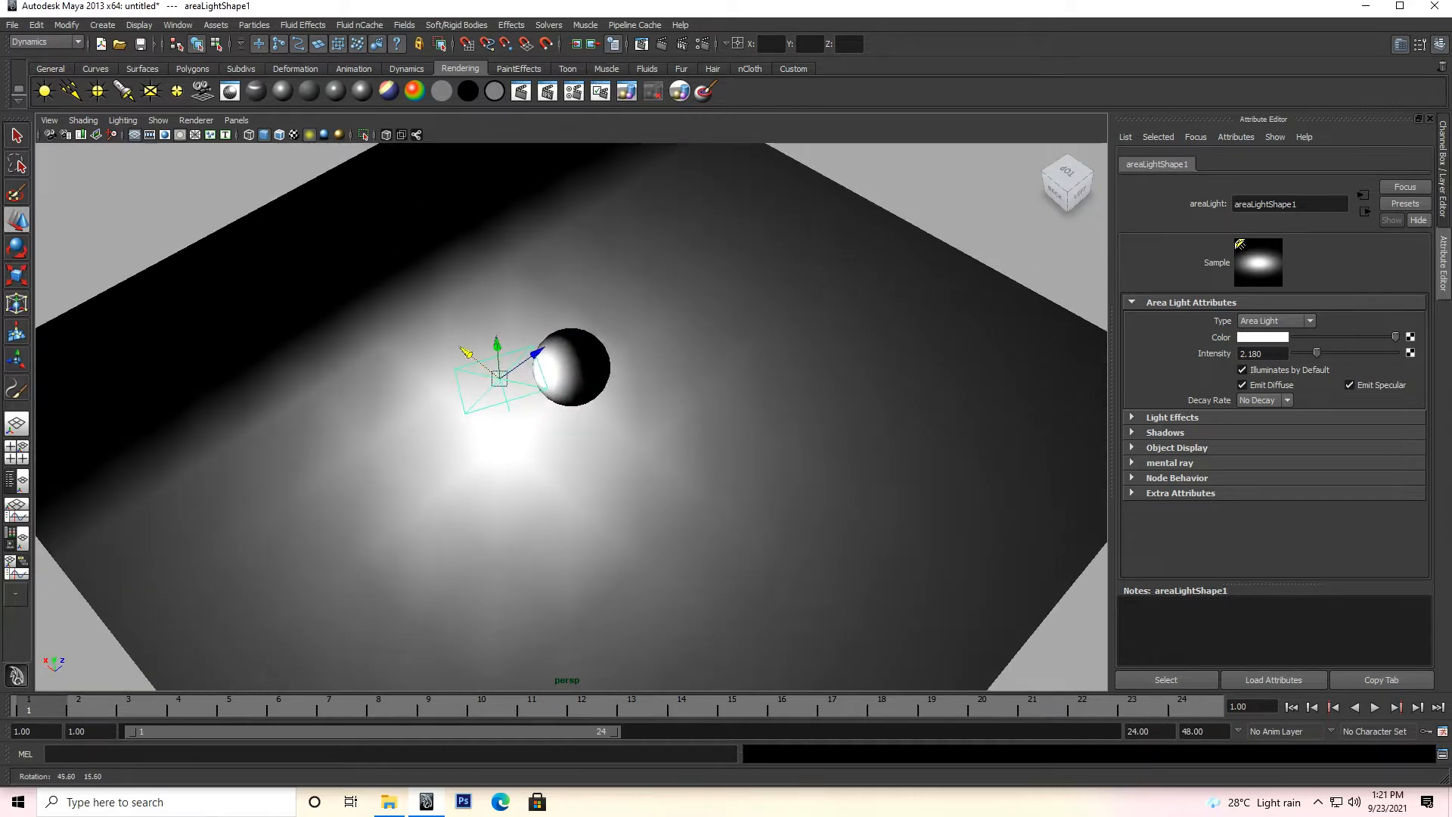
{"action": "left_click_drag", "start_coordinate": [536, 352], "coordinate": [312, 318]}
{"action": "key", "text": "e"}
{"action": "mouse_move", "coordinate": [1317, 353]}
{"action": "left_mouse_down"}
{"action": "mouse_move", "coordinate": [1346, 353]}
{"action": "mouse_move", "coordinate": [1334, 353]}
{"action": "left_mouse_up"}
{"action": "left_click_drag", "start_coordinate": [855, 363], "coordinate": [36, 374], "text": "alt"}
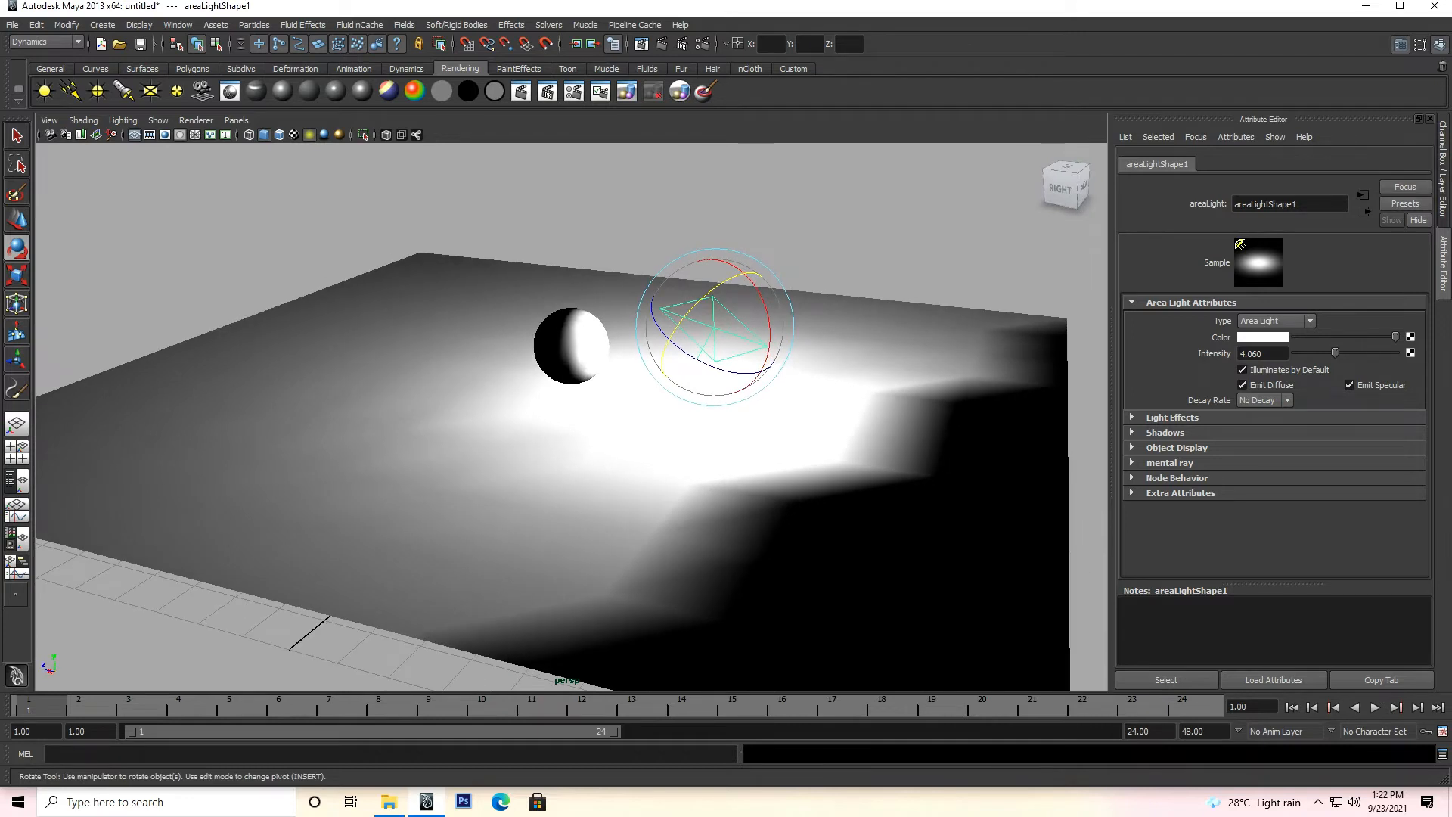
{"action": "key", "text": "w"}
{"action": "left_click_drag", "start_coordinate": [713, 327], "coordinate": [597, 262]}
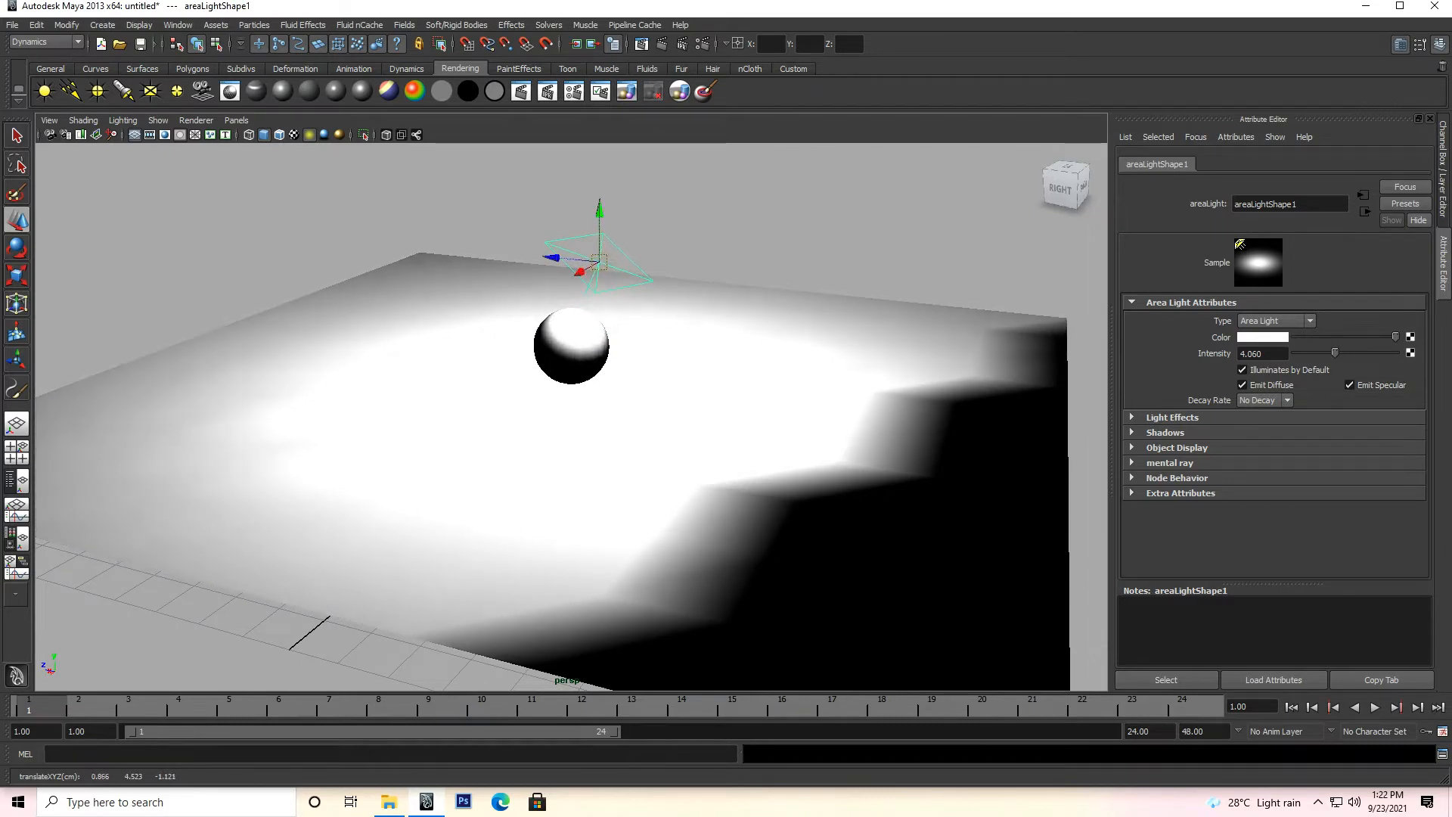
Reduce the area light's intensity to about 1.504 and try switching off Illuminates by Default.
{"action": "left_click_drag", "start_coordinate": [1335, 353], "coordinate": [1312, 352]}
{"action": "left_click_drag", "start_coordinate": [1313, 353], "coordinate": [1309, 352]}
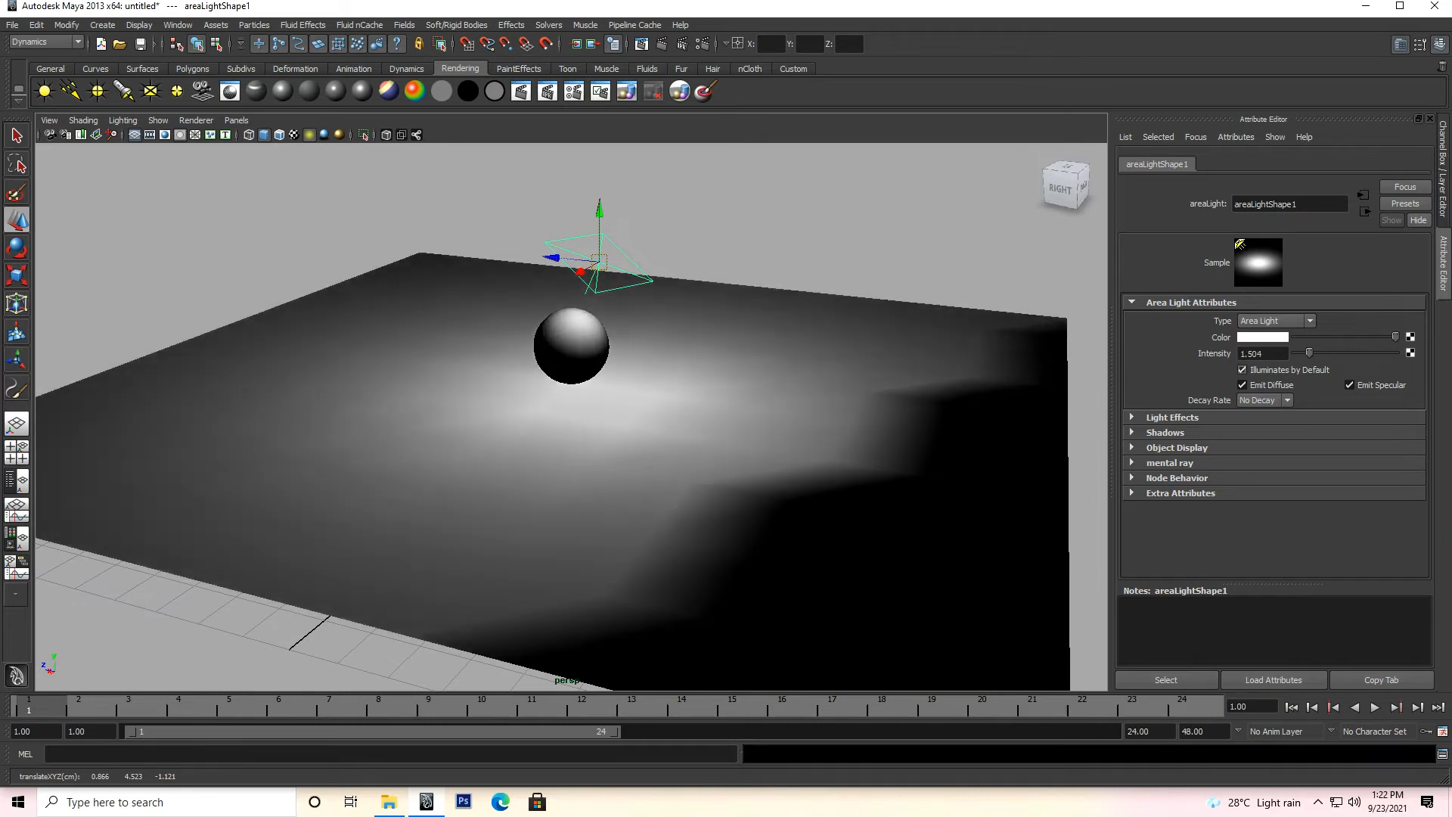
{"action": "left_click", "coordinate": [1243, 370]}
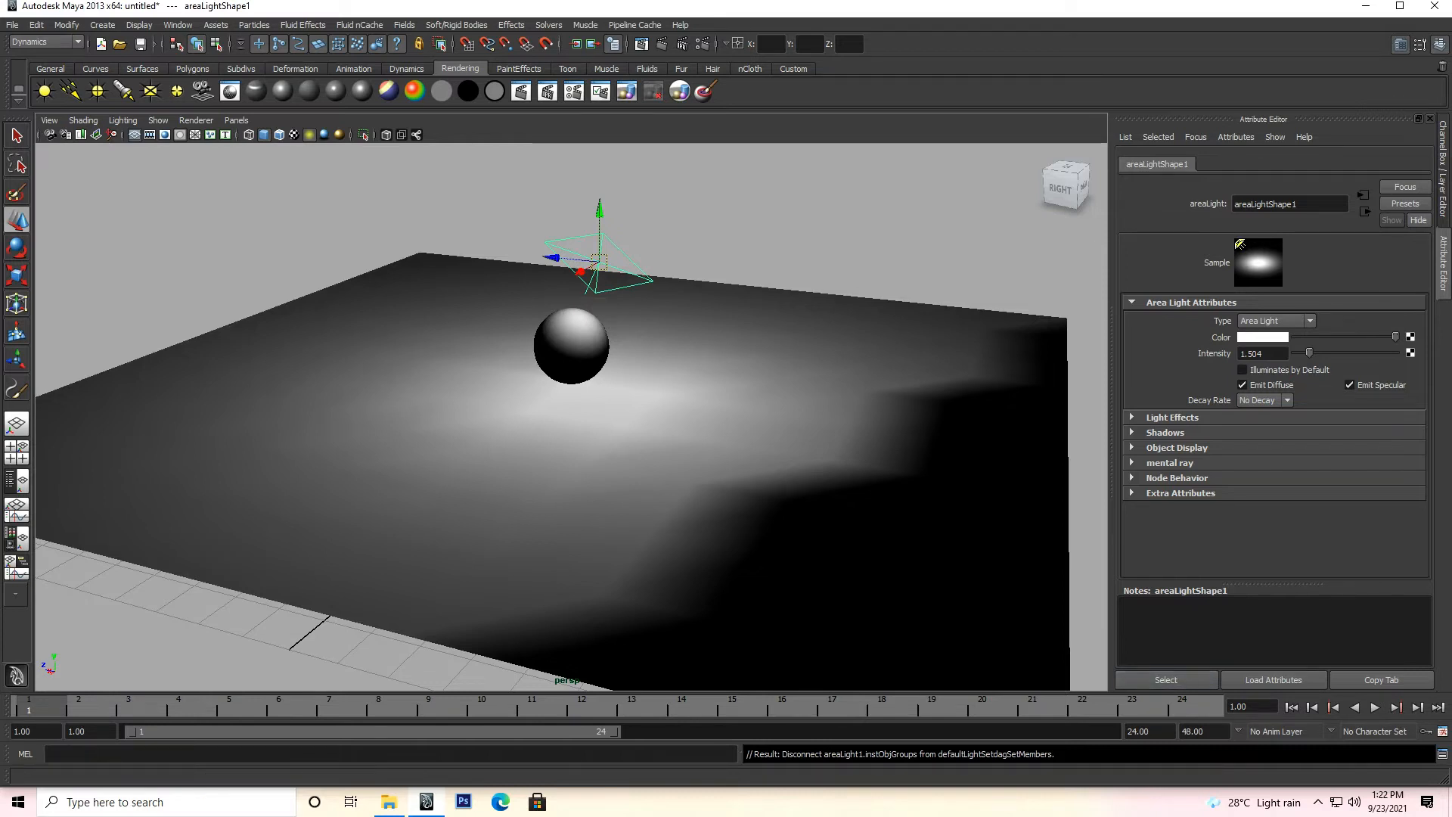
{"action": "left_click_drag", "start_coordinate": [590, 454], "coordinate": [809, 458], "text": "alt"}
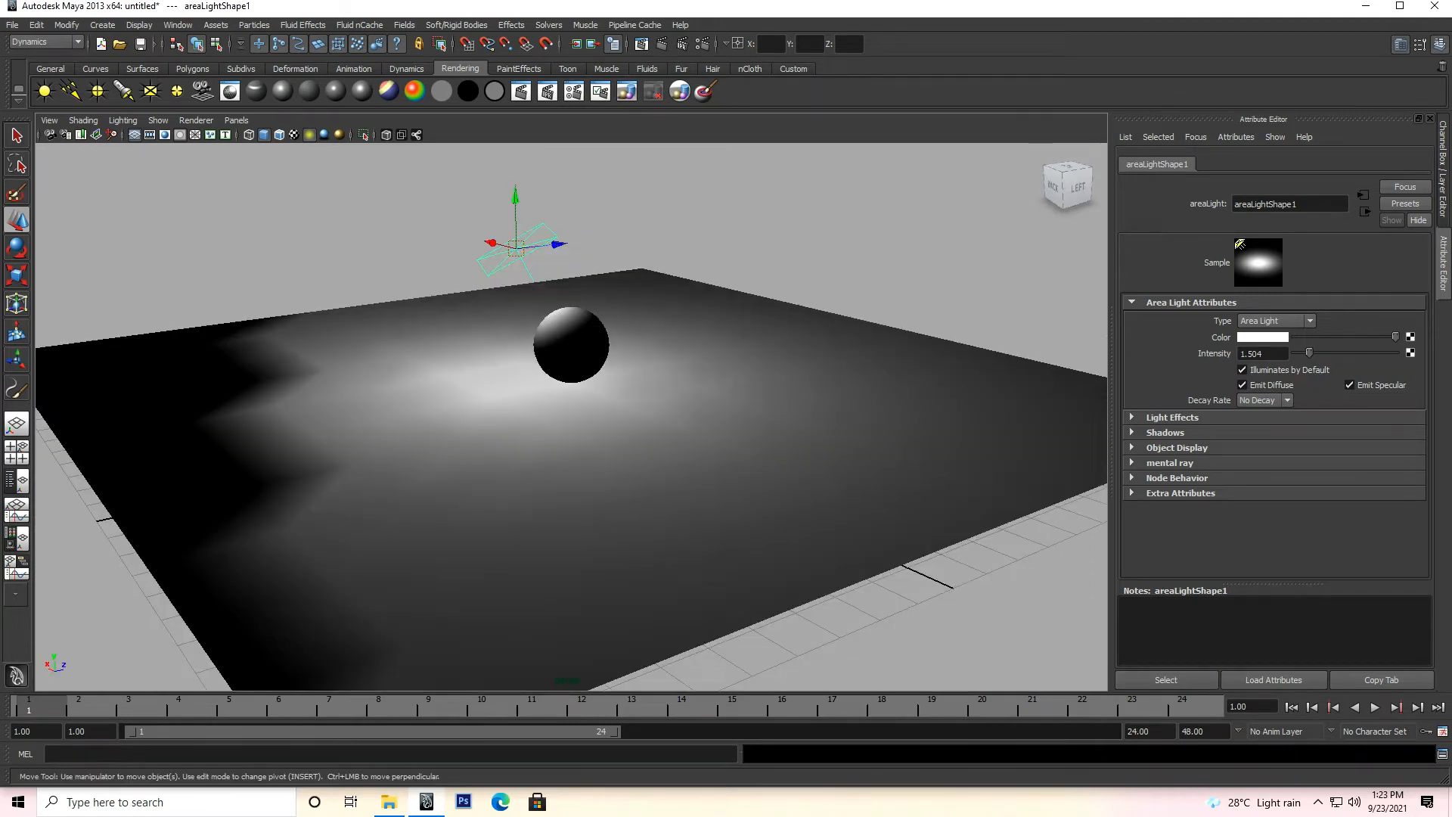
Change the light's type to Directional Light and rotate it to a new angle over the sphere.
{"action": "left_click", "coordinate": [1276, 321]}
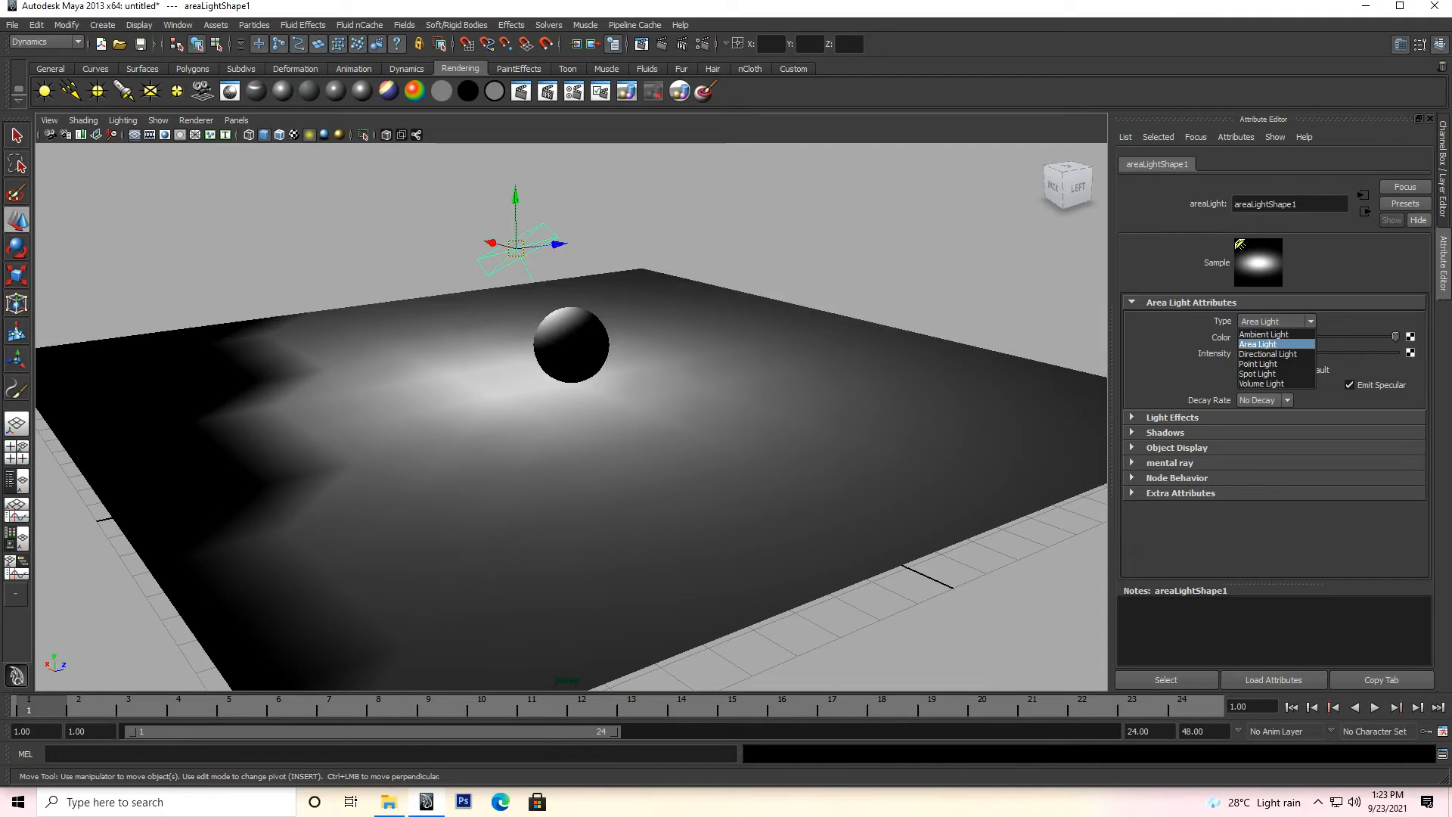
{"action": "left_click", "coordinate": [1267, 354]}
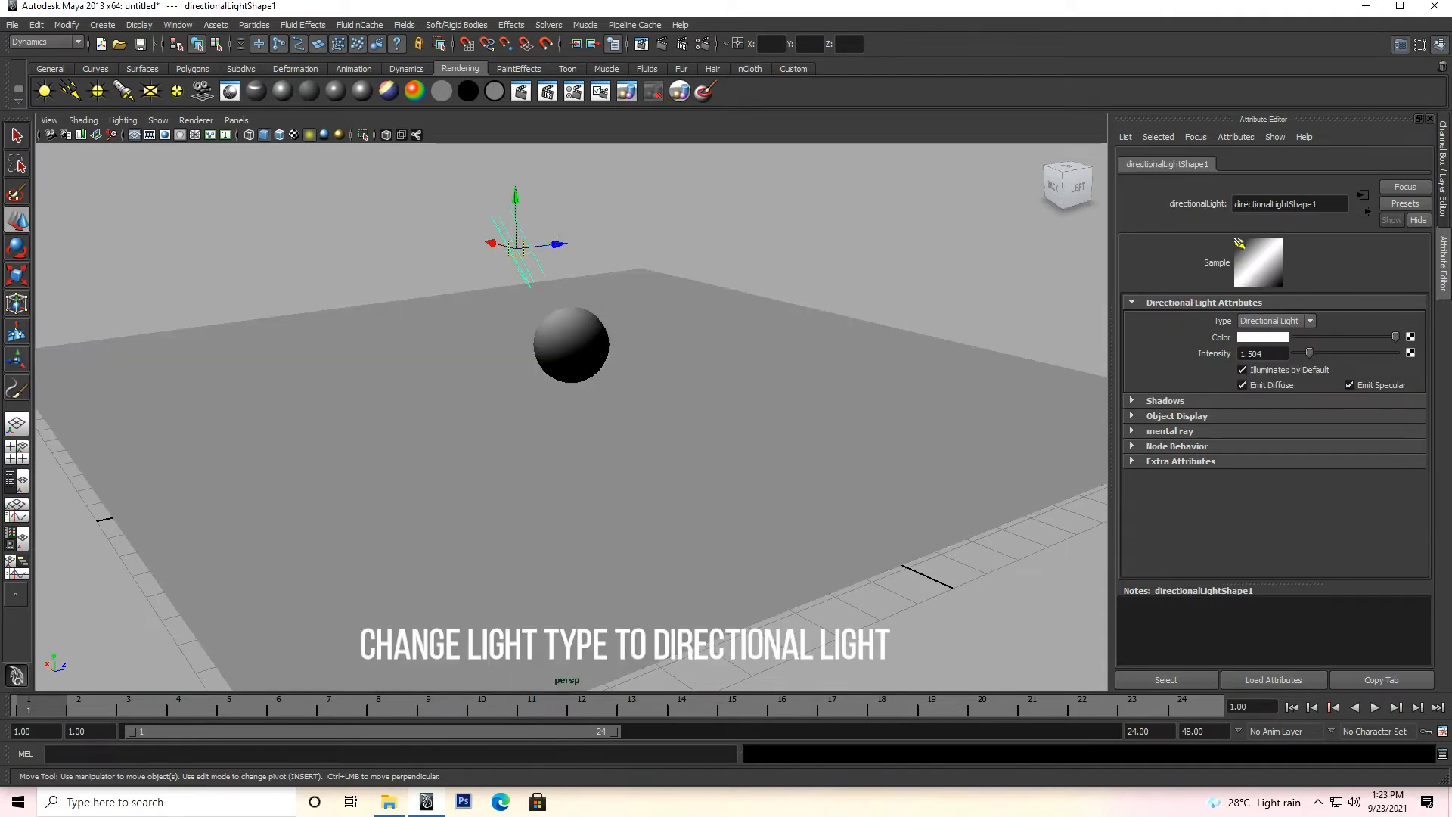
{"action": "left_click_drag", "start_coordinate": [681, 454], "coordinate": [726, 454], "text": "alt"}
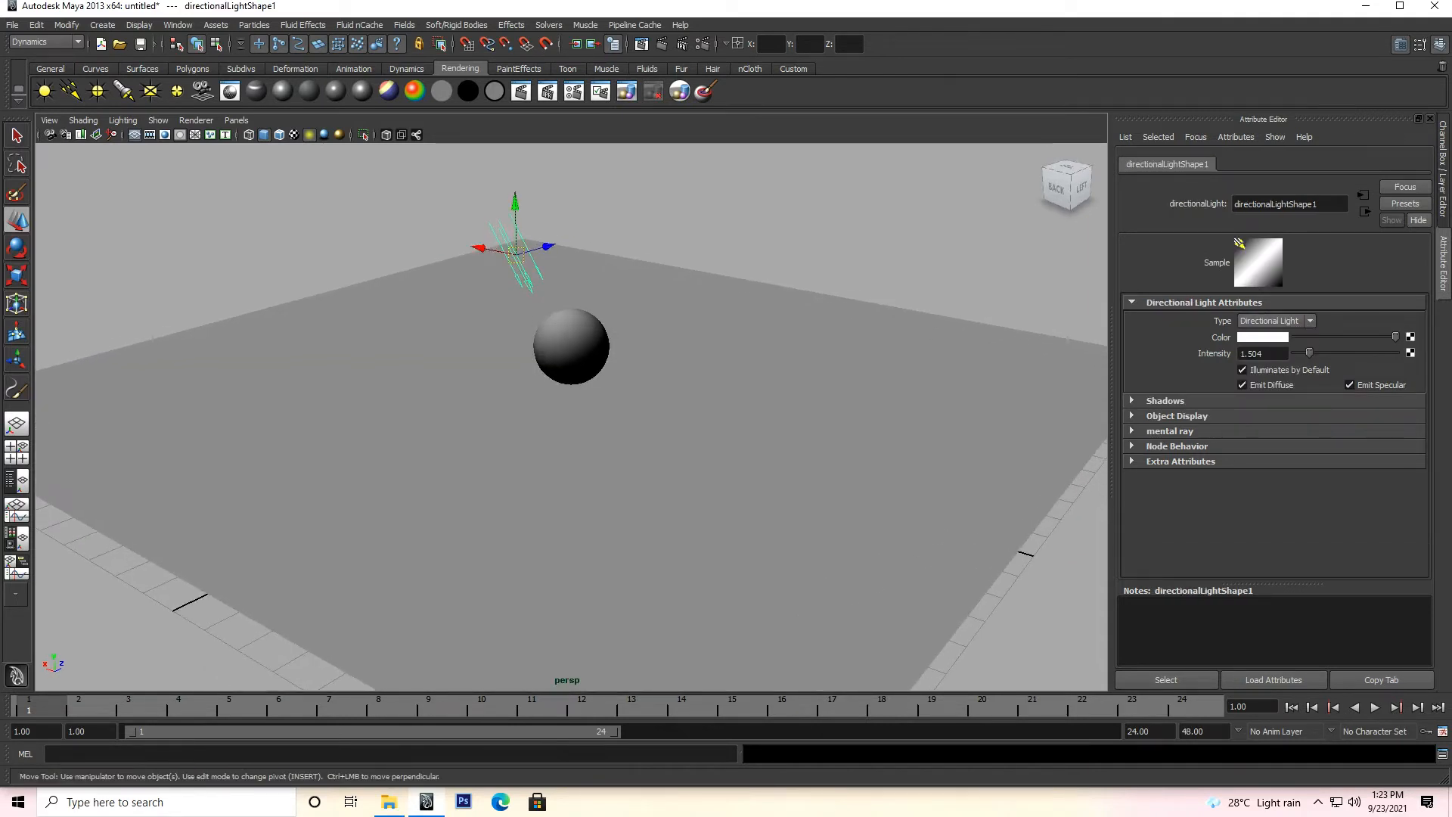
{"action": "key", "text": "e"}
{"action": "left_click_drag", "start_coordinate": [530, 249], "coordinate": [512, 221]}
{"action": "left_click_drag", "start_coordinate": [681, 454], "coordinate": [620, 451], "text": "alt"}
Move the directional light sideways away from the sphere and lower it towards the plane.
{"action": "key", "text": "w"}
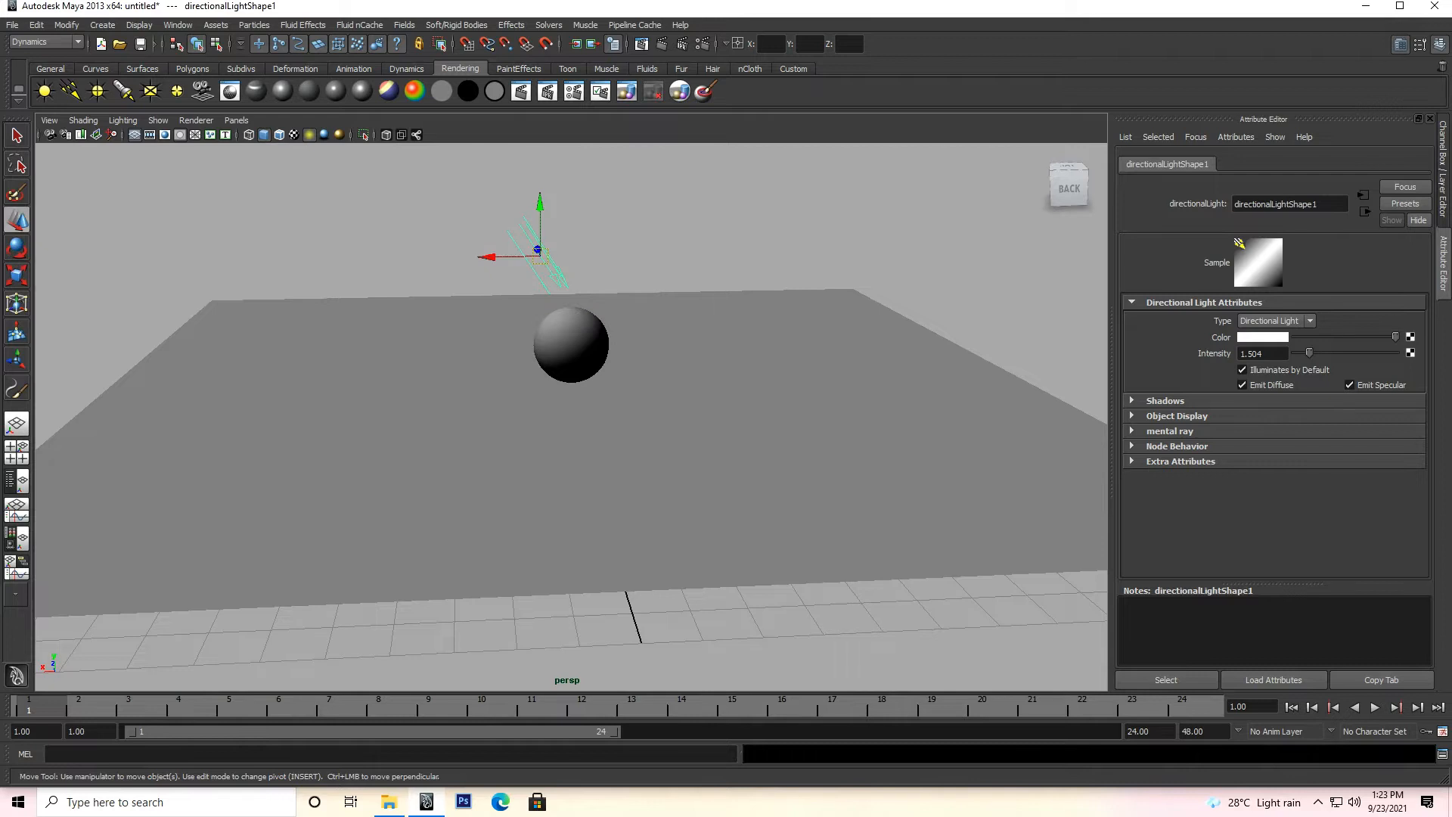
{"action": "left_click_drag", "start_coordinate": [416, 258], "coordinate": [401, 258]}
{"action": "left_click_drag", "start_coordinate": [451, 204], "coordinate": [452, 259]}
{"action": "left_click_drag", "start_coordinate": [530, 378], "coordinate": [485, 413], "text": "alt"}
Rotate the directional light until it shines almost horizontally onto the side of the sphere.
{"action": "key", "text": "e"}
{"action": "left_click_drag", "start_coordinate": [492, 298], "coordinate": [463, 371]}
{"action": "key", "text": "w"}
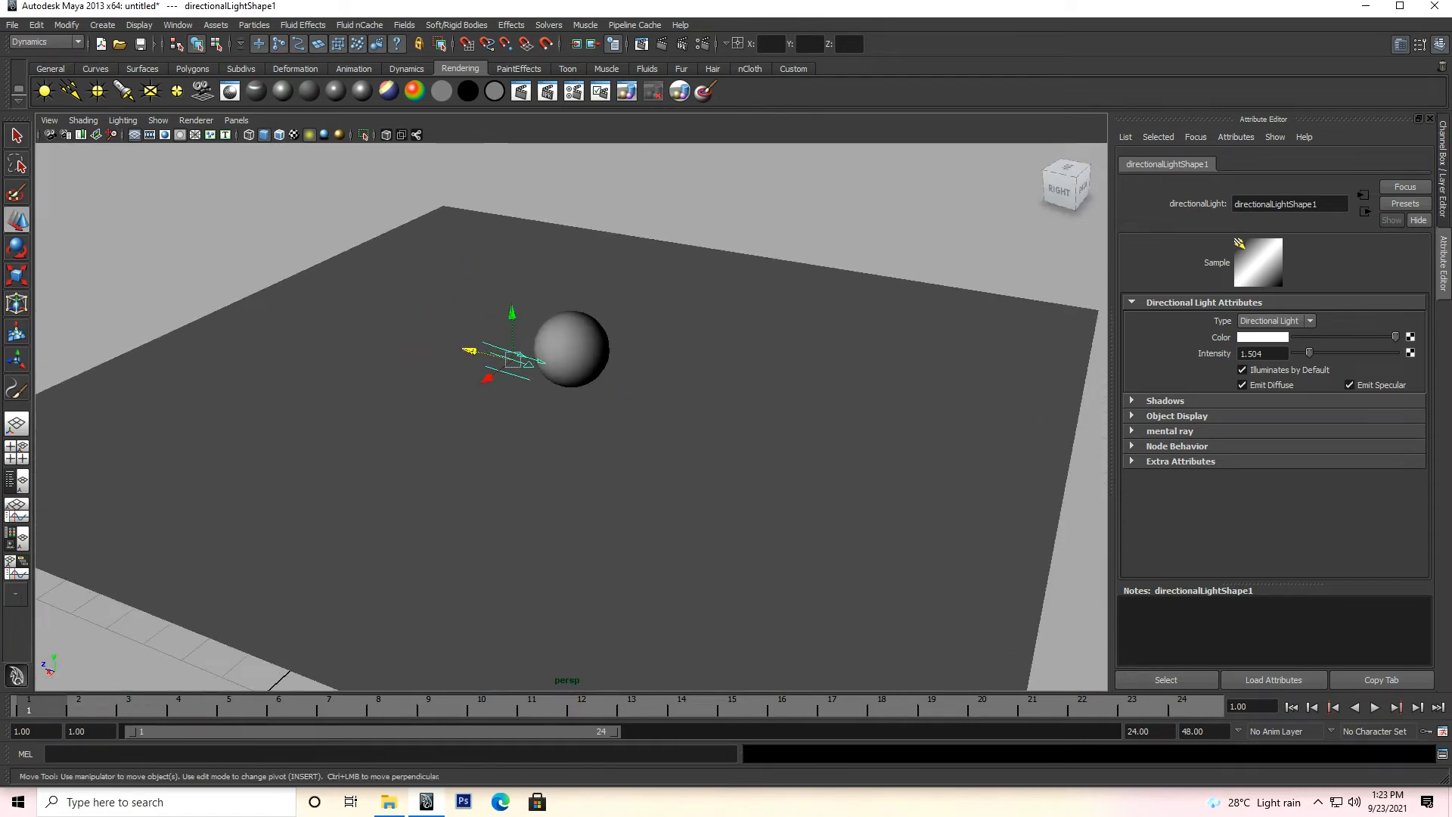
{"action": "key", "text": "e"}
{"action": "mouse_move", "coordinate": [505, 324]}
{"action": "left_mouse_down"}
{"action": "mouse_move", "coordinate": [422, 339]}
{"action": "mouse_move", "coordinate": [530, 336]}
{"action": "left_mouse_up"}
{"action": "key", "text": "w"}
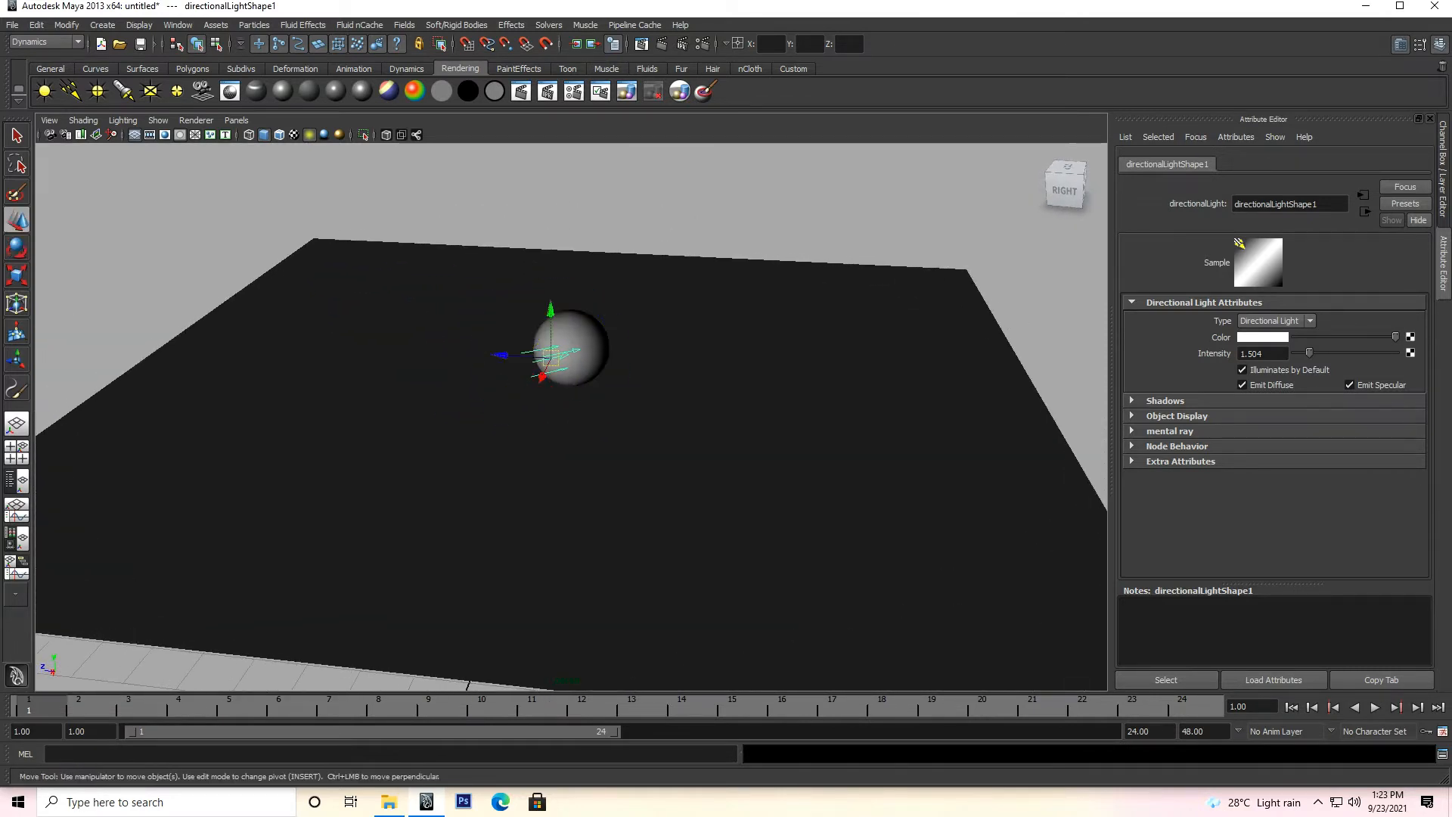
Move the directional light out beside the sphere and adjust its rotation so it shines across the sphere's side.
{"action": "left_click", "coordinate": [492, 354]}
{"action": "left_click_drag", "start_coordinate": [478, 353], "coordinate": [376, 364], "text": "alt"}
{"action": "key", "text": "e"}
{"action": "mouse_move", "coordinate": [484, 330]}
{"action": "left_mouse_down"}
{"action": "mouse_move", "coordinate": [478, 316]}
{"action": "mouse_move", "coordinate": [500, 325]}
{"action": "left_mouse_up"}
{"action": "left_click_drag", "start_coordinate": [245, 235], "coordinate": [945, 263], "text": "alt"}
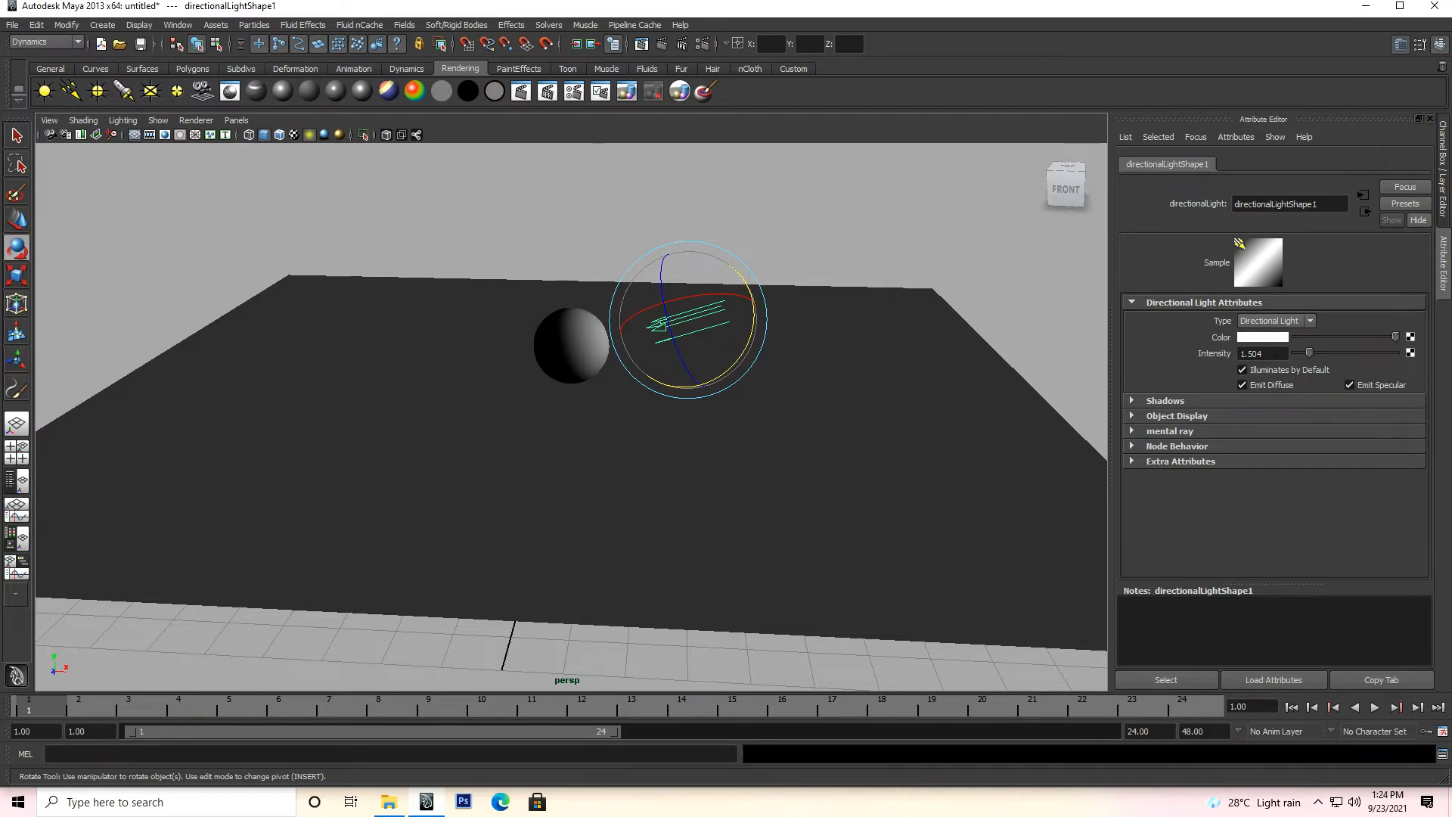
Try the directional light at an intensity of about 3.233, then lower it to about 2.03.
{"action": "left_click_drag", "start_coordinate": [1309, 353], "coordinate": [1328, 353]}
{"action": "left_click_drag", "start_coordinate": [908, 355], "coordinate": [666, 332], "text": "alt"}
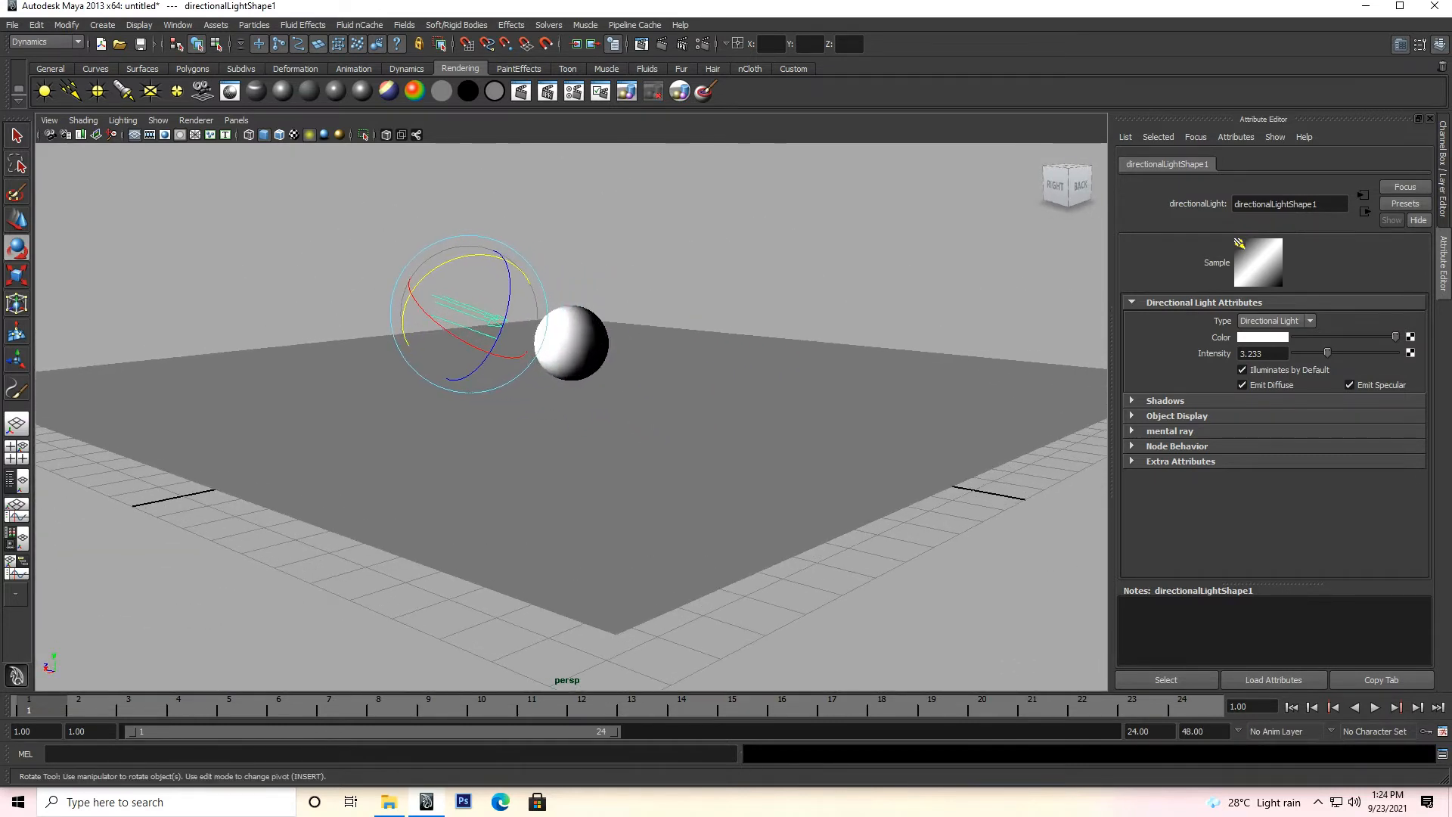
{"action": "left_click_drag", "start_coordinate": [1324, 353], "coordinate": [1315, 354]}
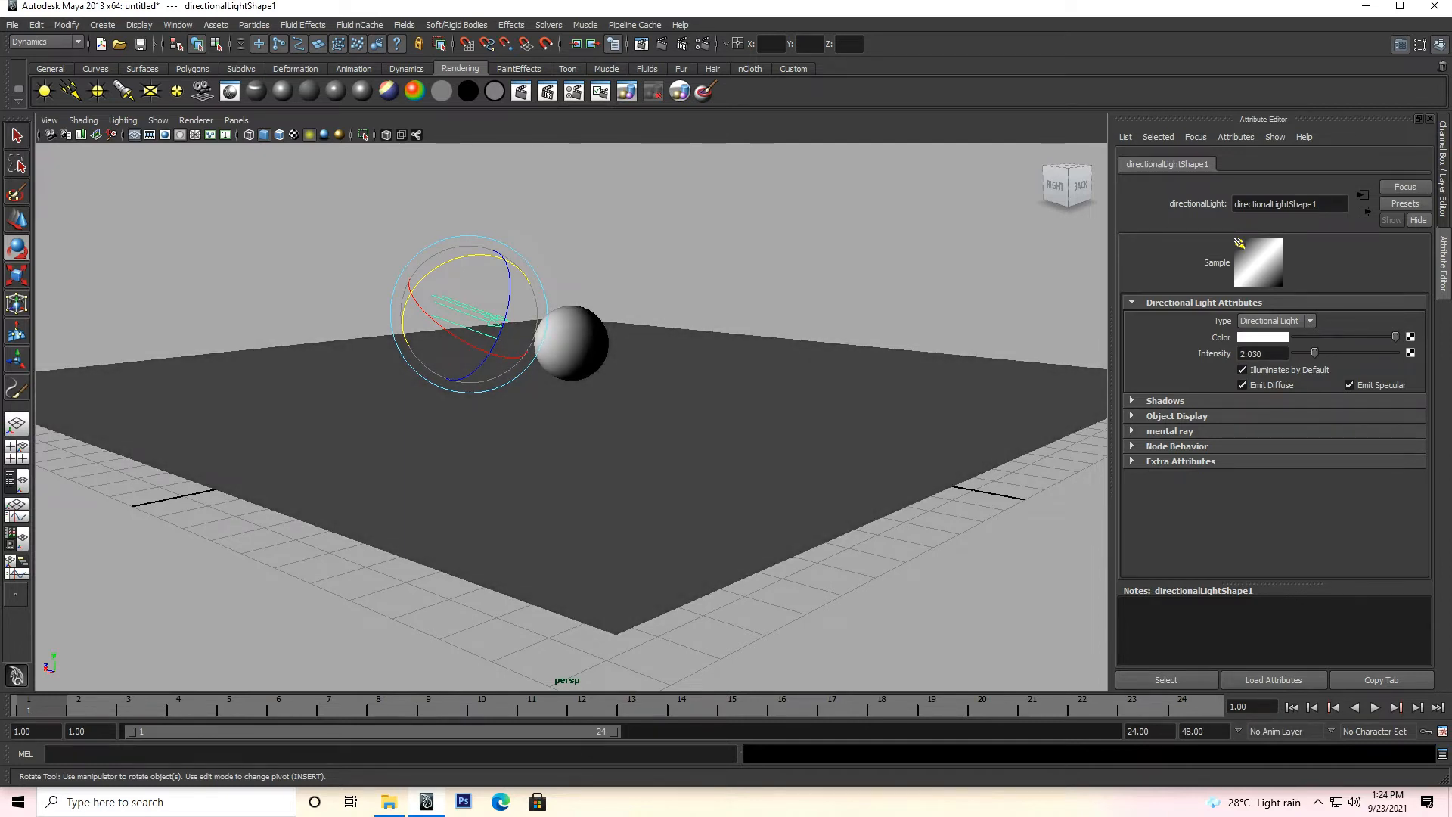
{"action": "left_click_drag", "start_coordinate": [681, 340], "coordinate": [582, 378], "text": "alt"}
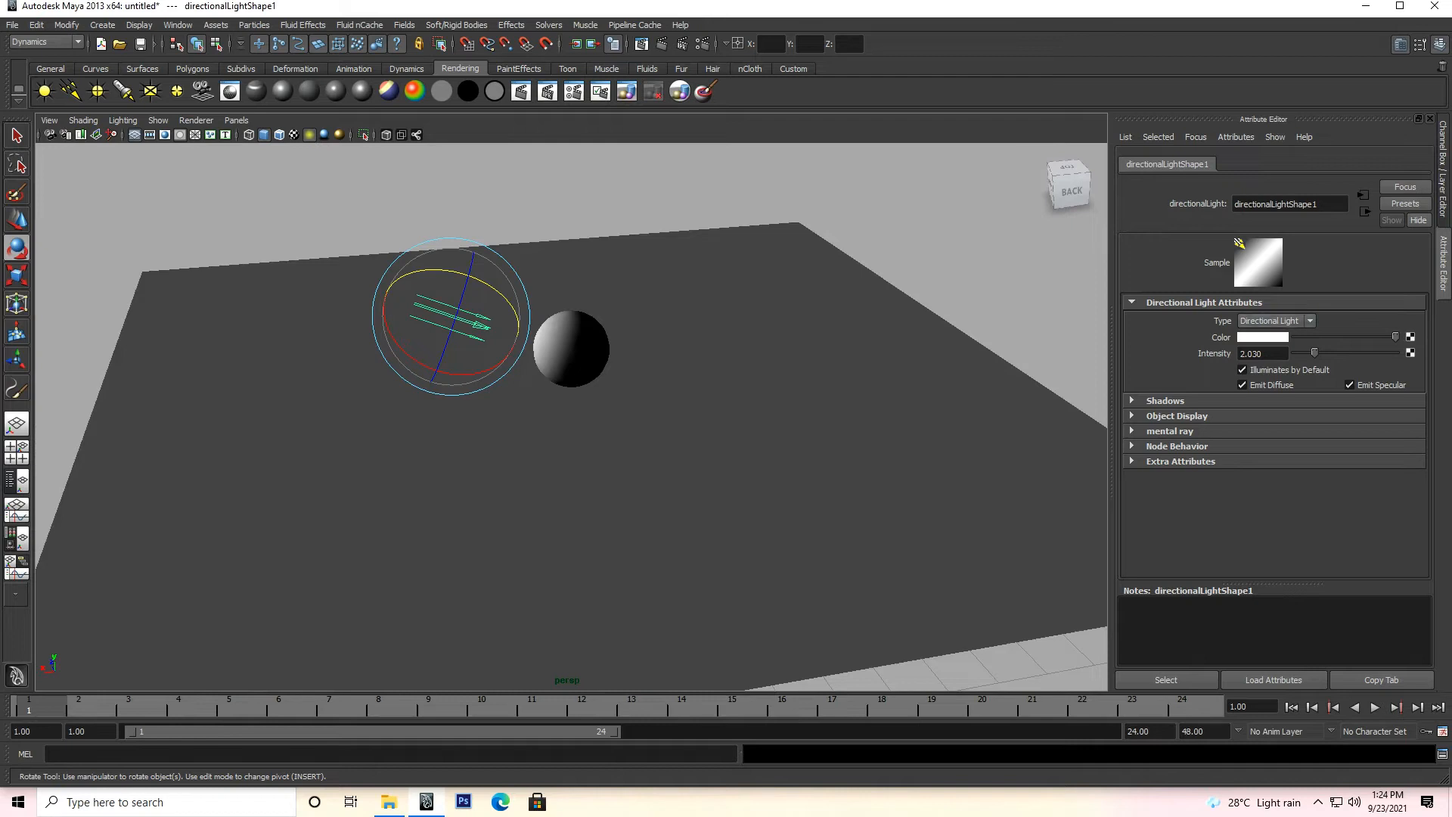
Change the light's type to Point Light and move it from beside the sphere to a spot above it.
{"action": "left_click", "coordinate": [1277, 321]}
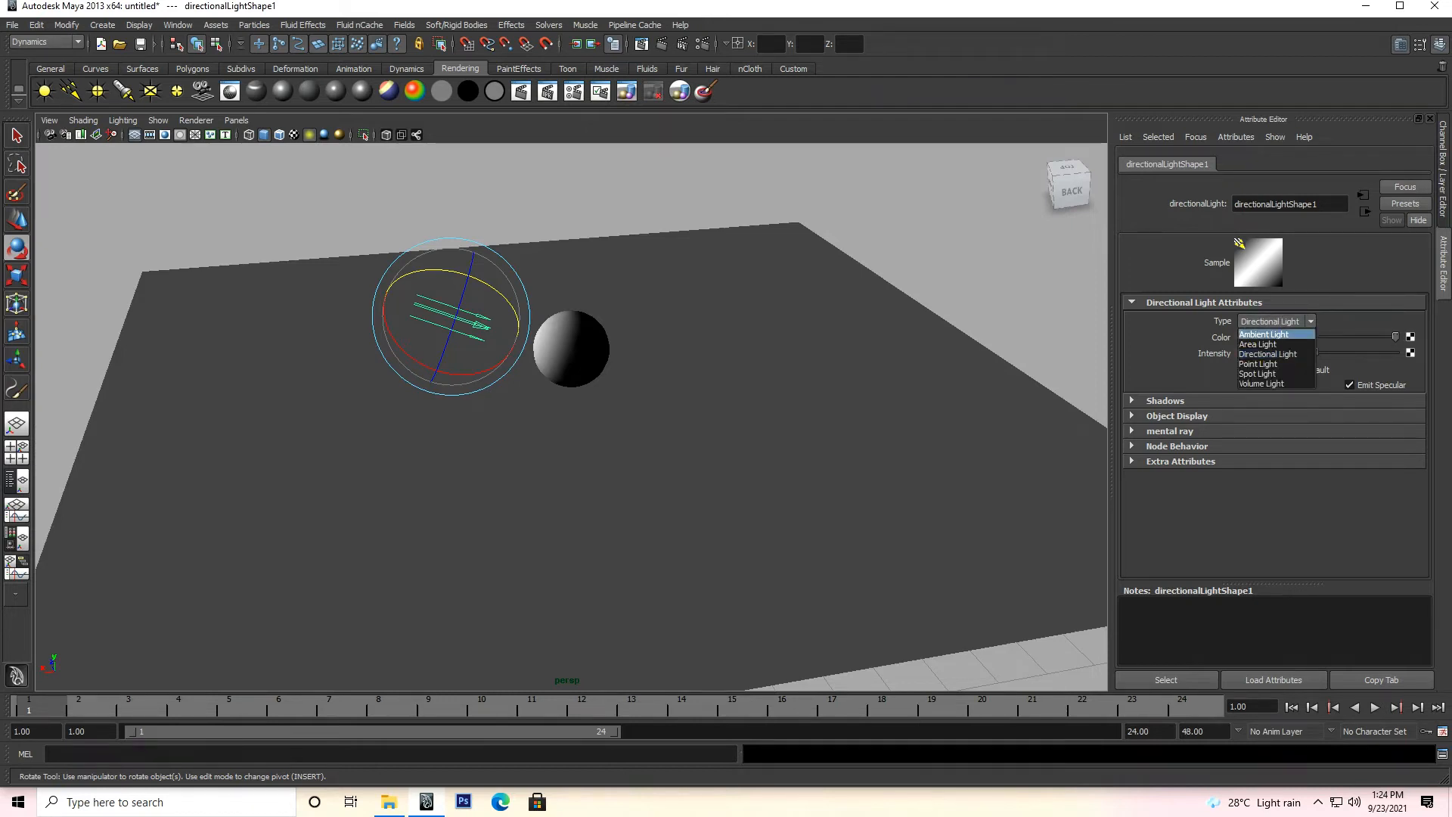
{"action": "left_click", "coordinate": [1247, 364]}
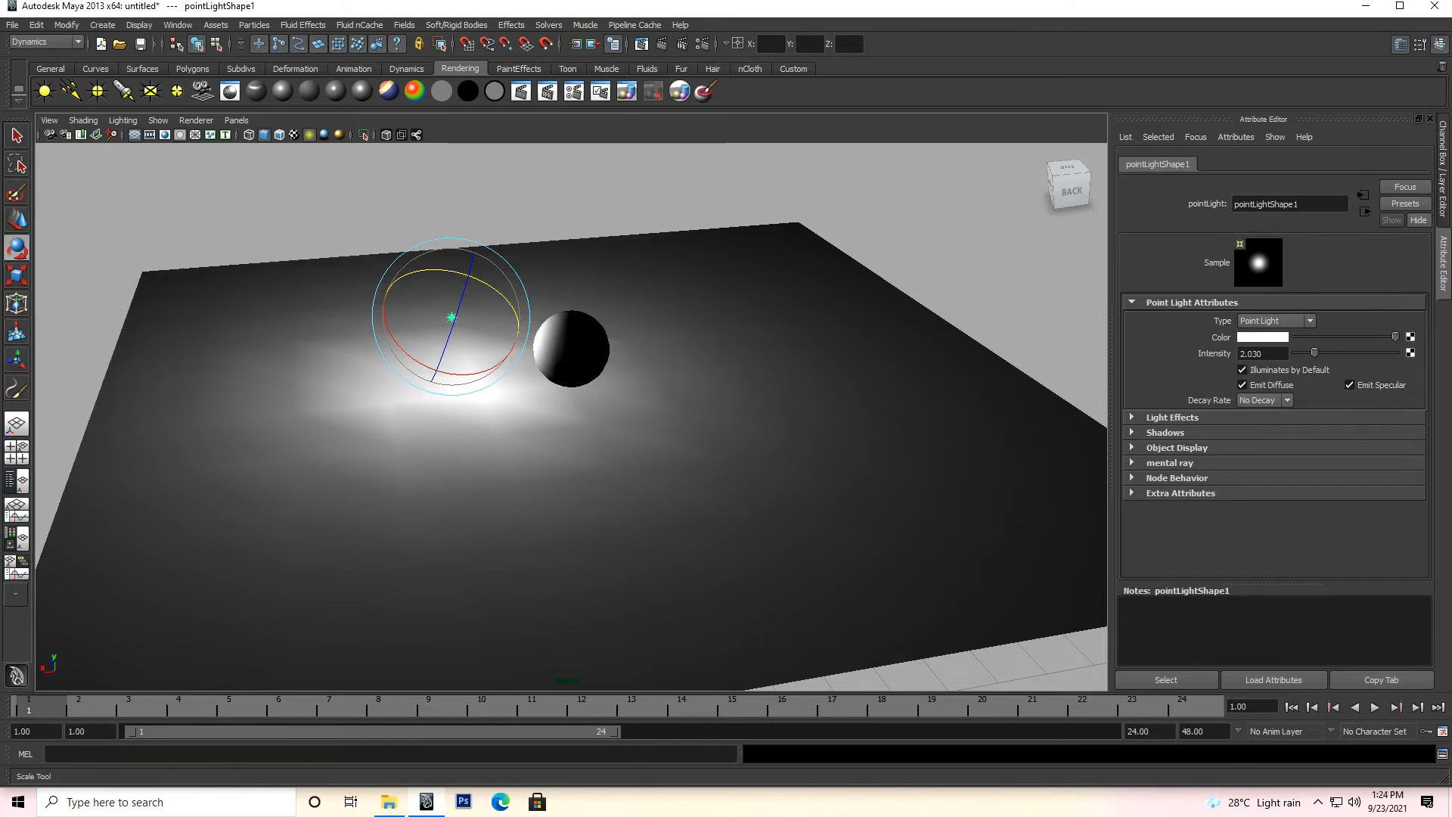
{"action": "left_click", "coordinate": [17, 220]}
{"action": "left_click_drag", "start_coordinate": [399, 322], "coordinate": [813, 352]}
{"action": "left_click_drag", "start_coordinate": [492, 334], "coordinate": [387, 222]}
{"action": "left_click_drag", "start_coordinate": [562, 212], "coordinate": [563, 178]}
Reduce the point light's intensity to about 1.353 and raise it above the sphere to a height of about 8.34 cm.
{"action": "left_click_drag", "start_coordinate": [1314, 352], "coordinate": [1307, 352]}
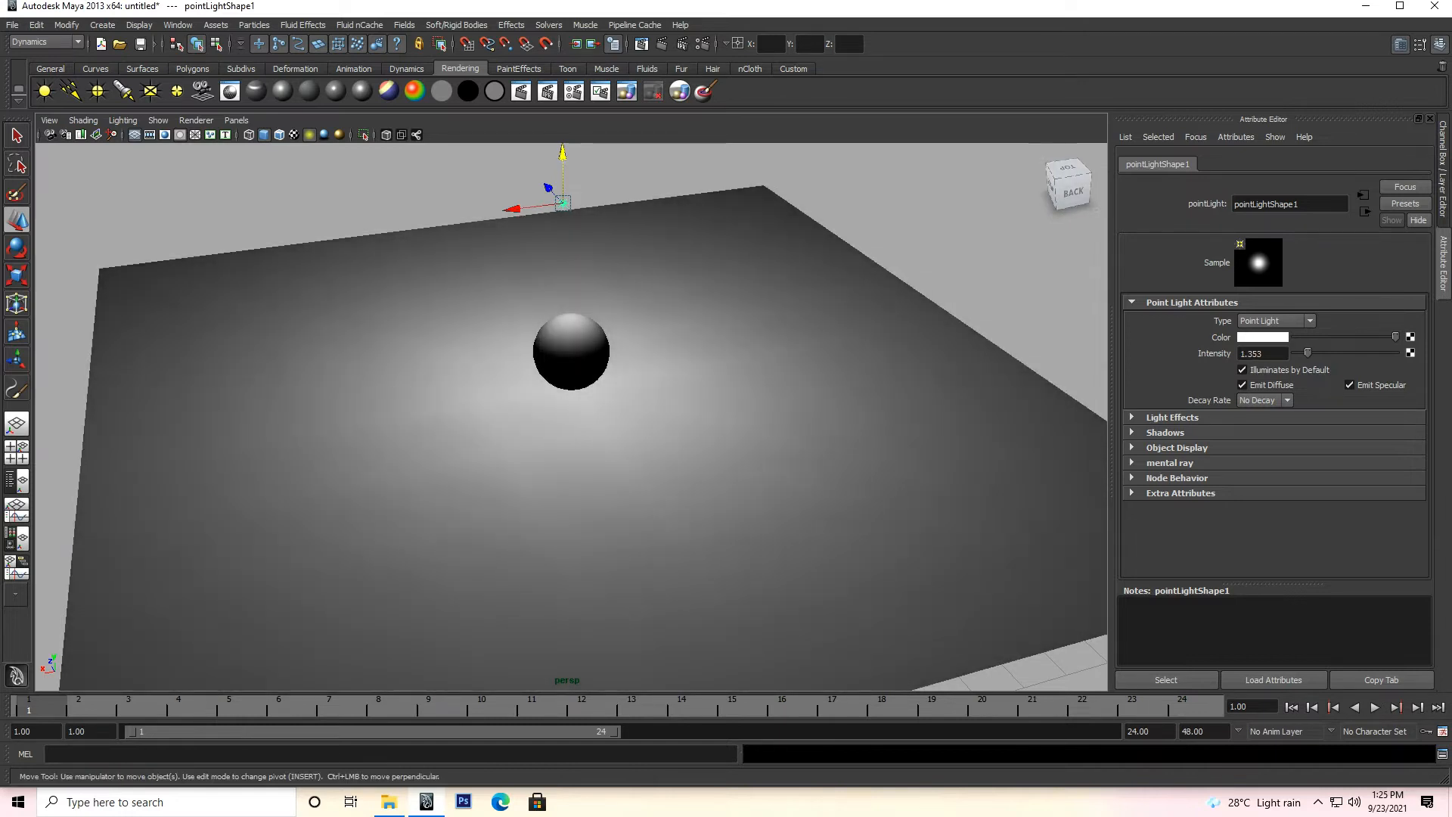
{"action": "left_click_drag", "start_coordinate": [562, 175], "coordinate": [563, 115]}
{"action": "left_click_drag", "start_coordinate": [529, 302], "coordinate": [763, 313], "text": "alt"}
{"action": "scroll", "coordinate": [670, 310], "scroll_direction": "down", "scroll_amount": 3}
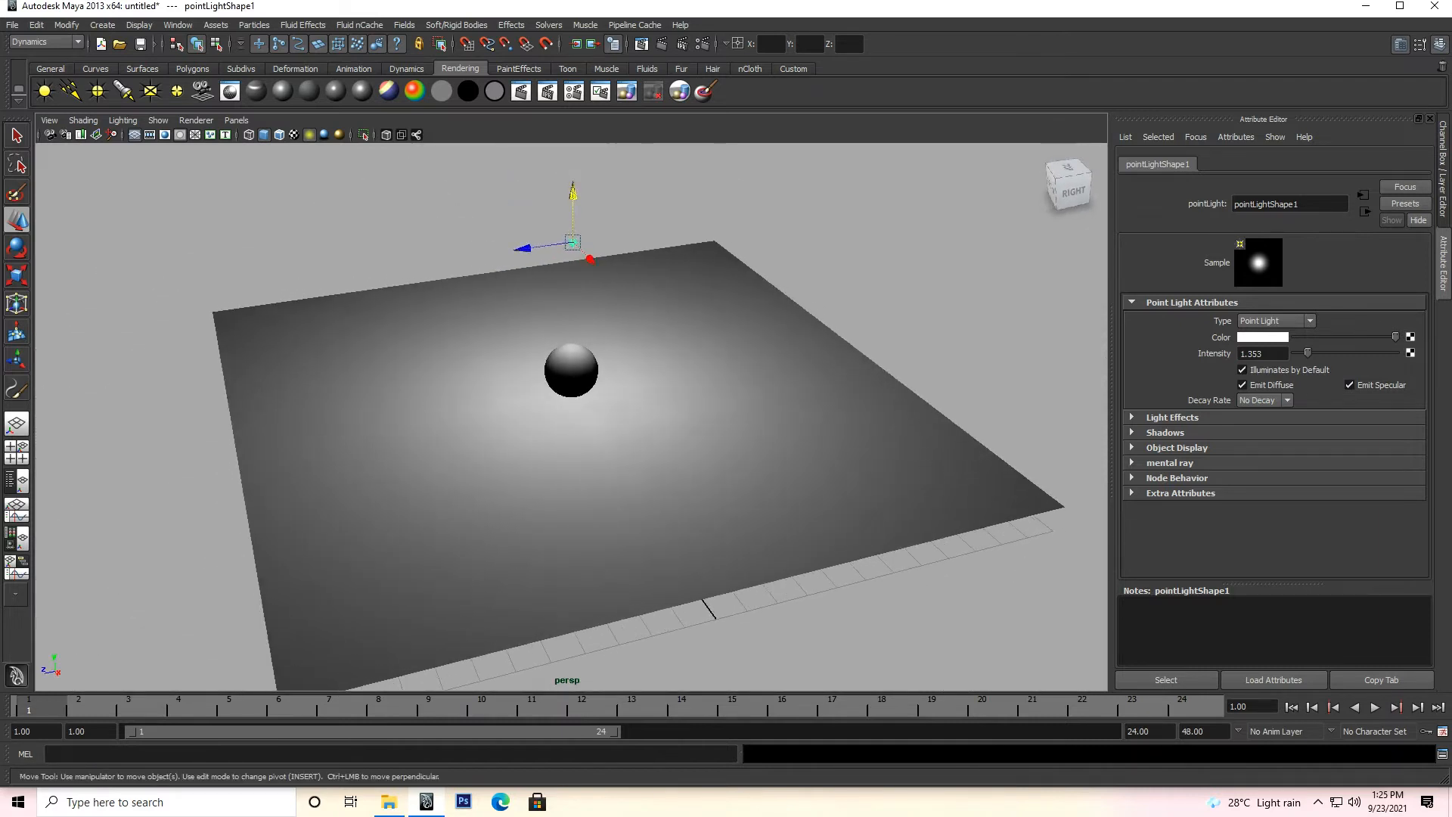
{"action": "left_click_drag", "start_coordinate": [572, 193], "coordinate": [572, 157]}
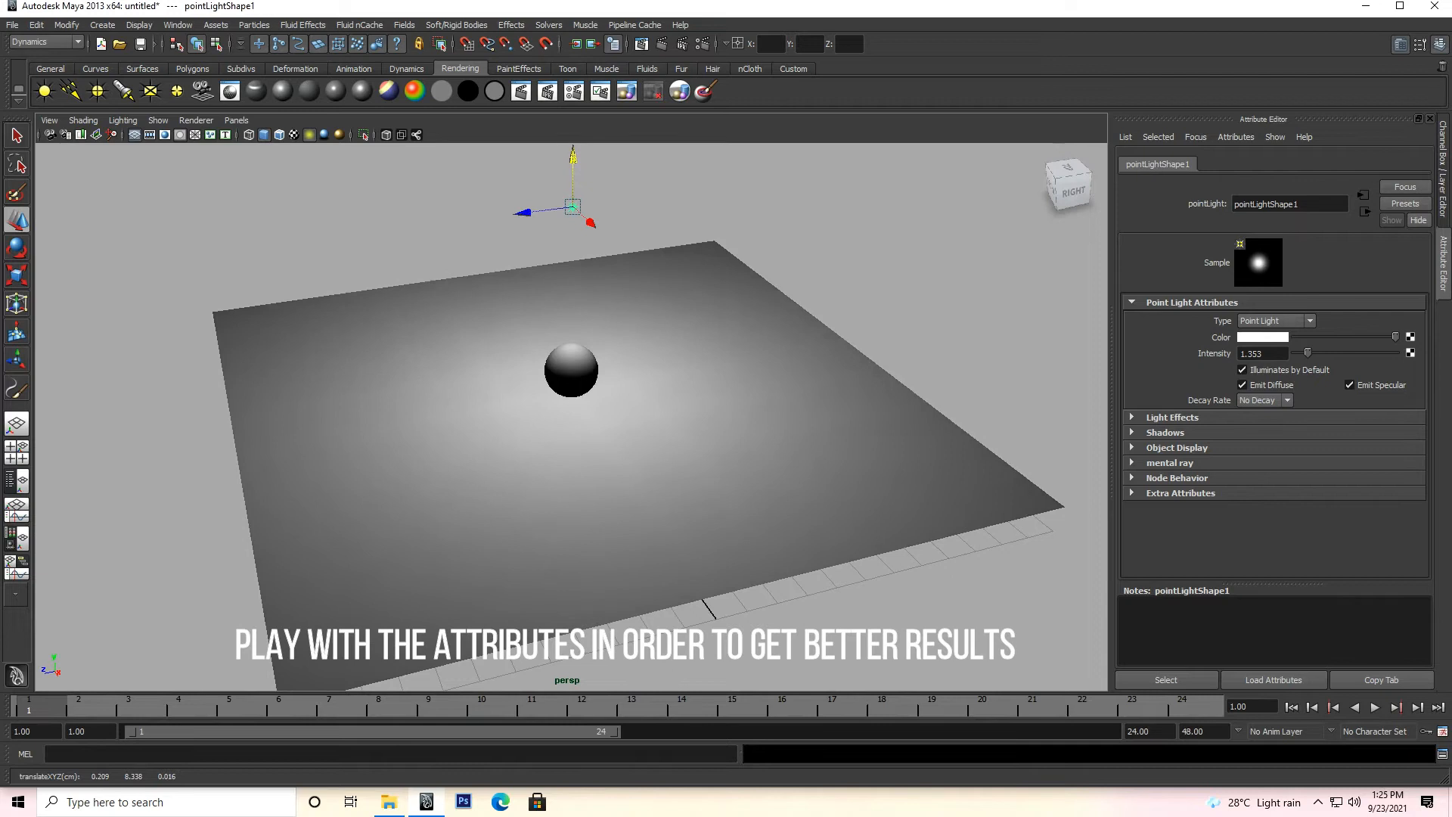
Increase the point light's intensity to about 1.805 and inspect the lit sphere and plane from several angles.
{"action": "left_click_drag", "start_coordinate": [1308, 353], "coordinate": [1313, 352]}
{"action": "left_click_drag", "start_coordinate": [681, 424], "coordinate": [510, 378], "text": "alt"}
{"action": "scroll", "coordinate": [571, 393], "scroll_direction": "up", "scroll_amount": 4}
{"action": "left_click_drag", "start_coordinate": [650, 401], "coordinate": [850, 411], "text": "alt"}
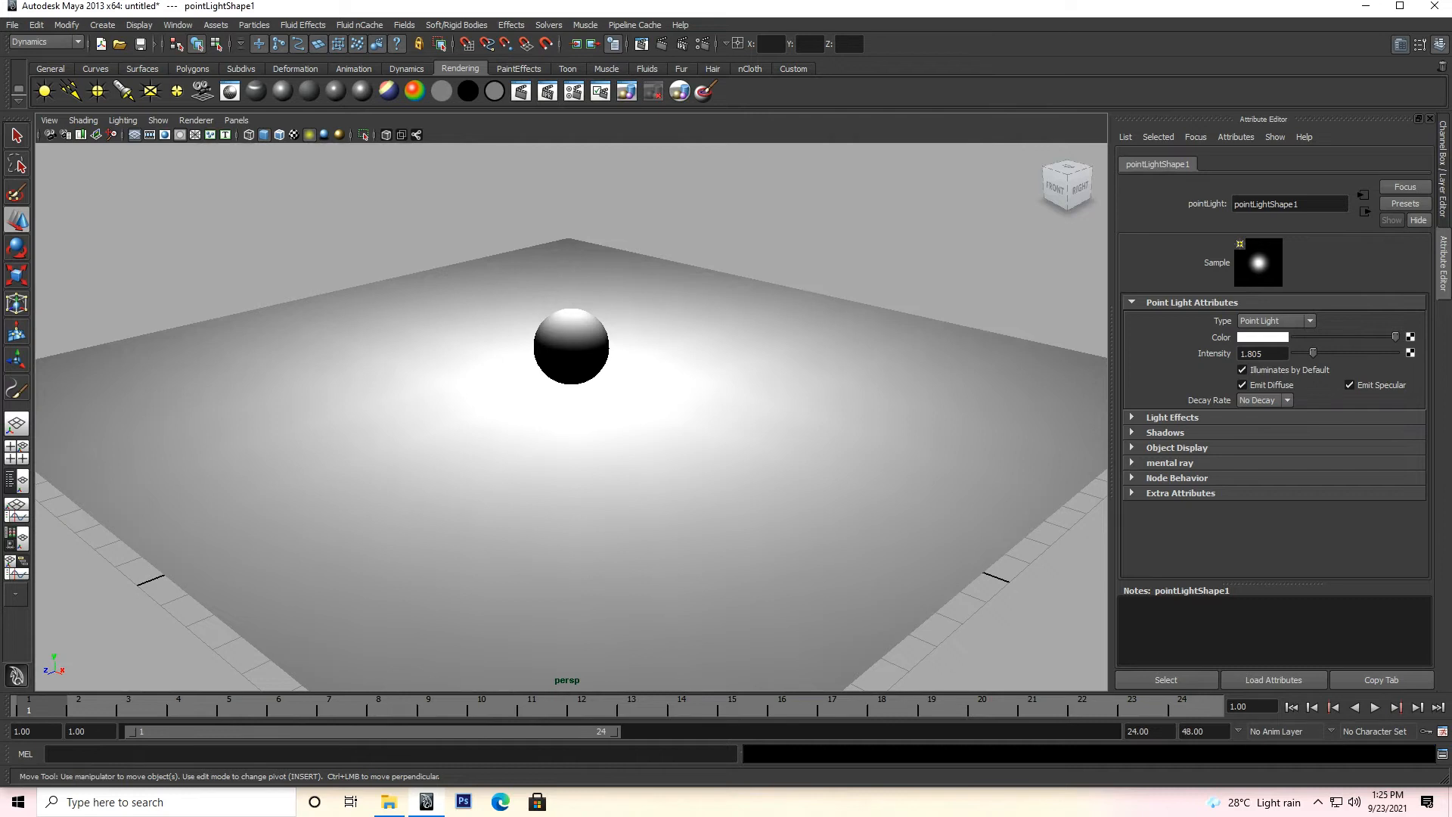
{"action": "scroll", "coordinate": [850, 411], "scroll_direction": "down", "scroll_amount": 3}
{"action": "left_click_drag", "start_coordinate": [850, 411], "coordinate": [917, 413], "text": "alt"}
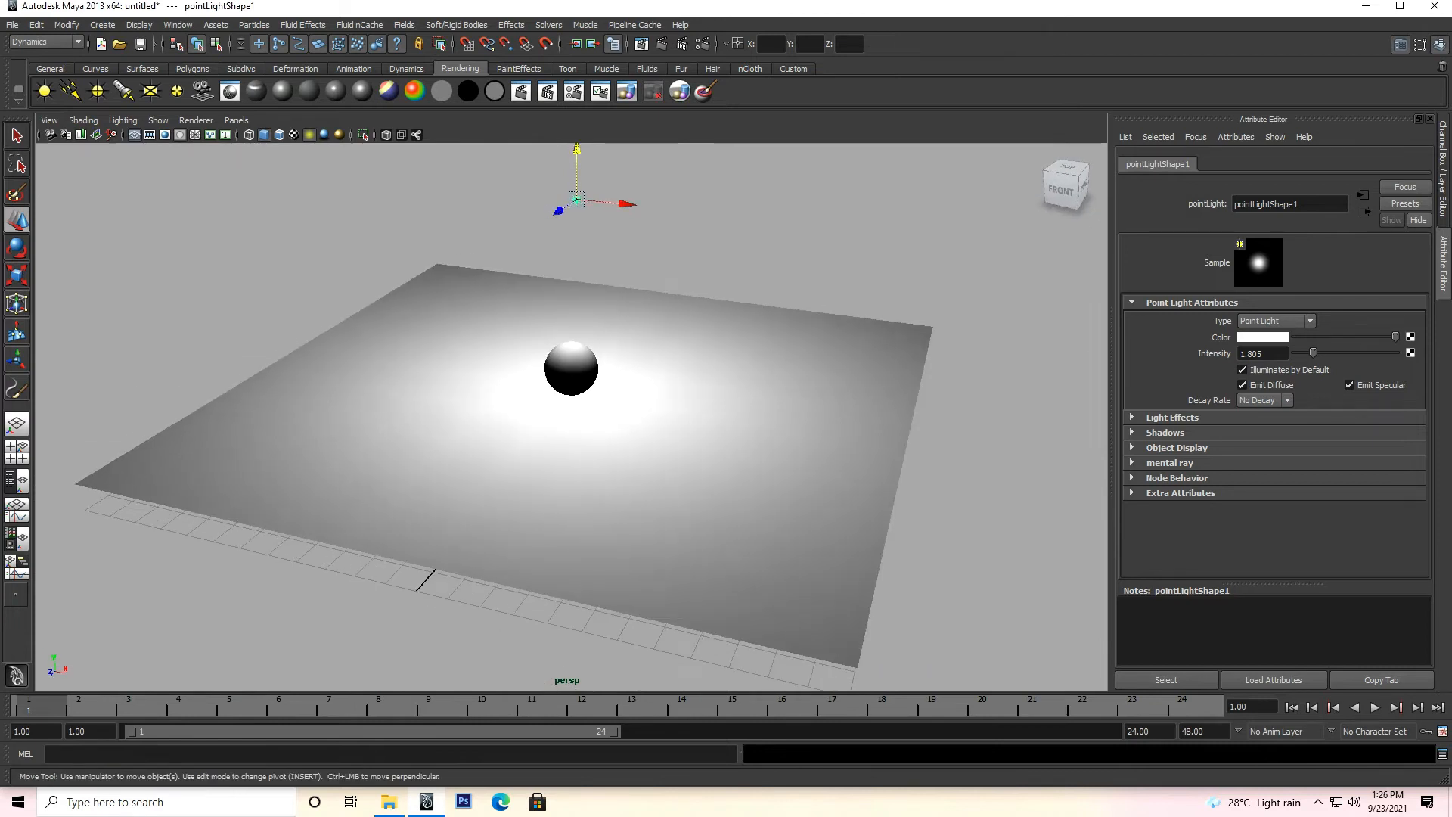
Change the light's type to Spot Light and rotate it to shine down on the sphere and plane.
{"action": "left_click", "coordinate": [1275, 321]}
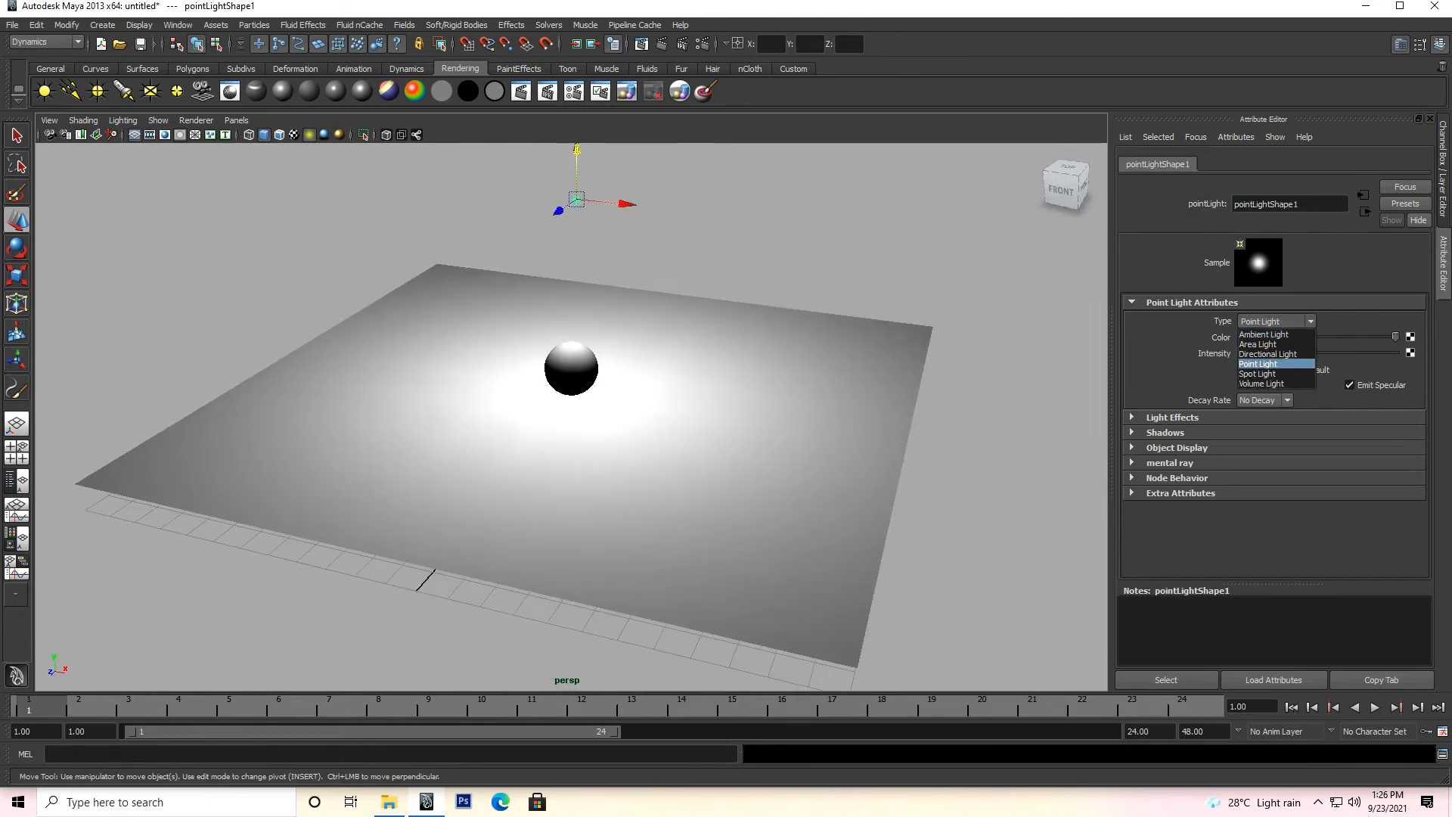
{"action": "left_click", "coordinate": [1258, 373]}
{"action": "scroll", "coordinate": [571, 416], "scroll_direction": "down", "scroll_amount": 2}
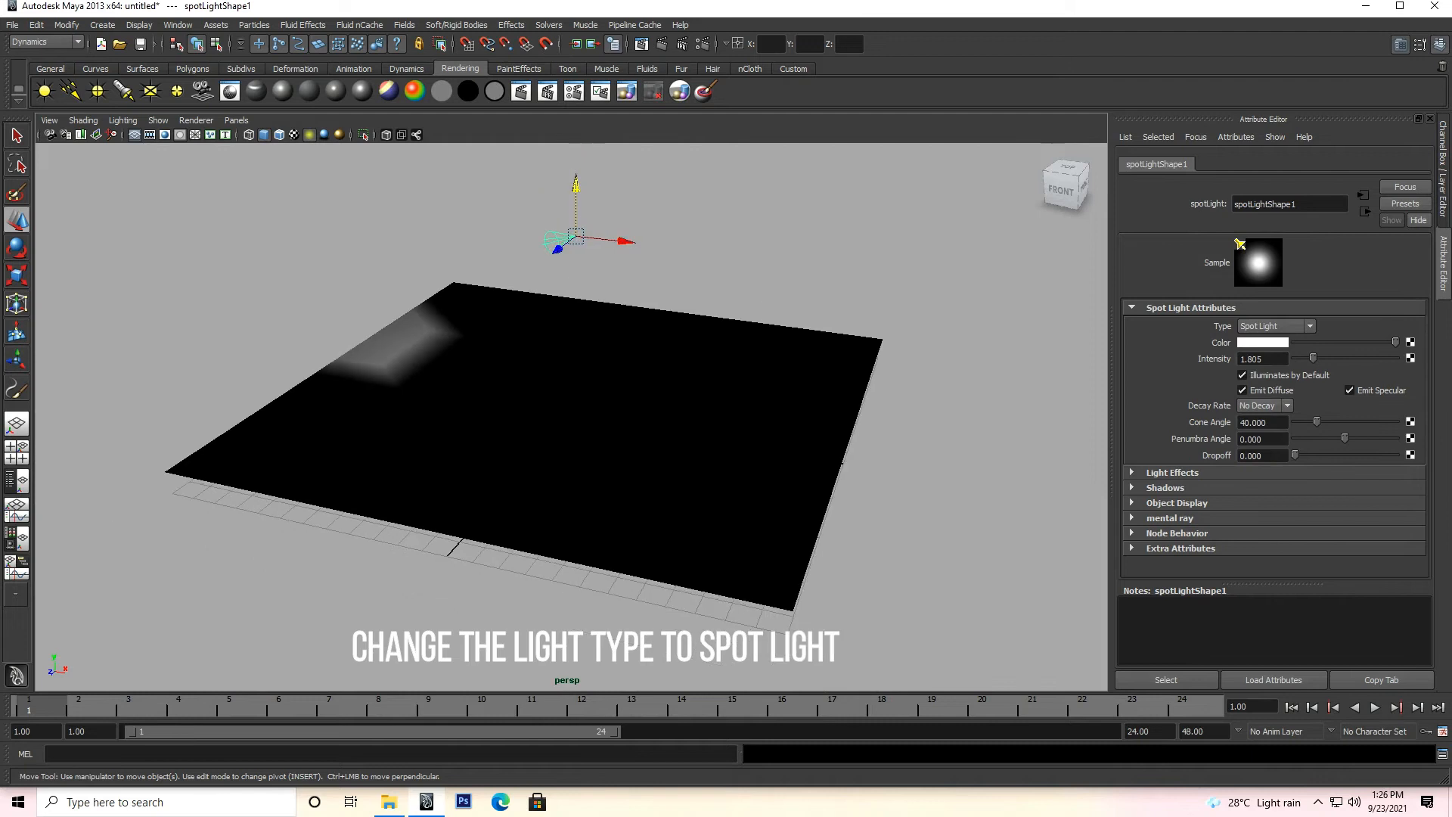
{"action": "key", "text": "ctrl+a"}
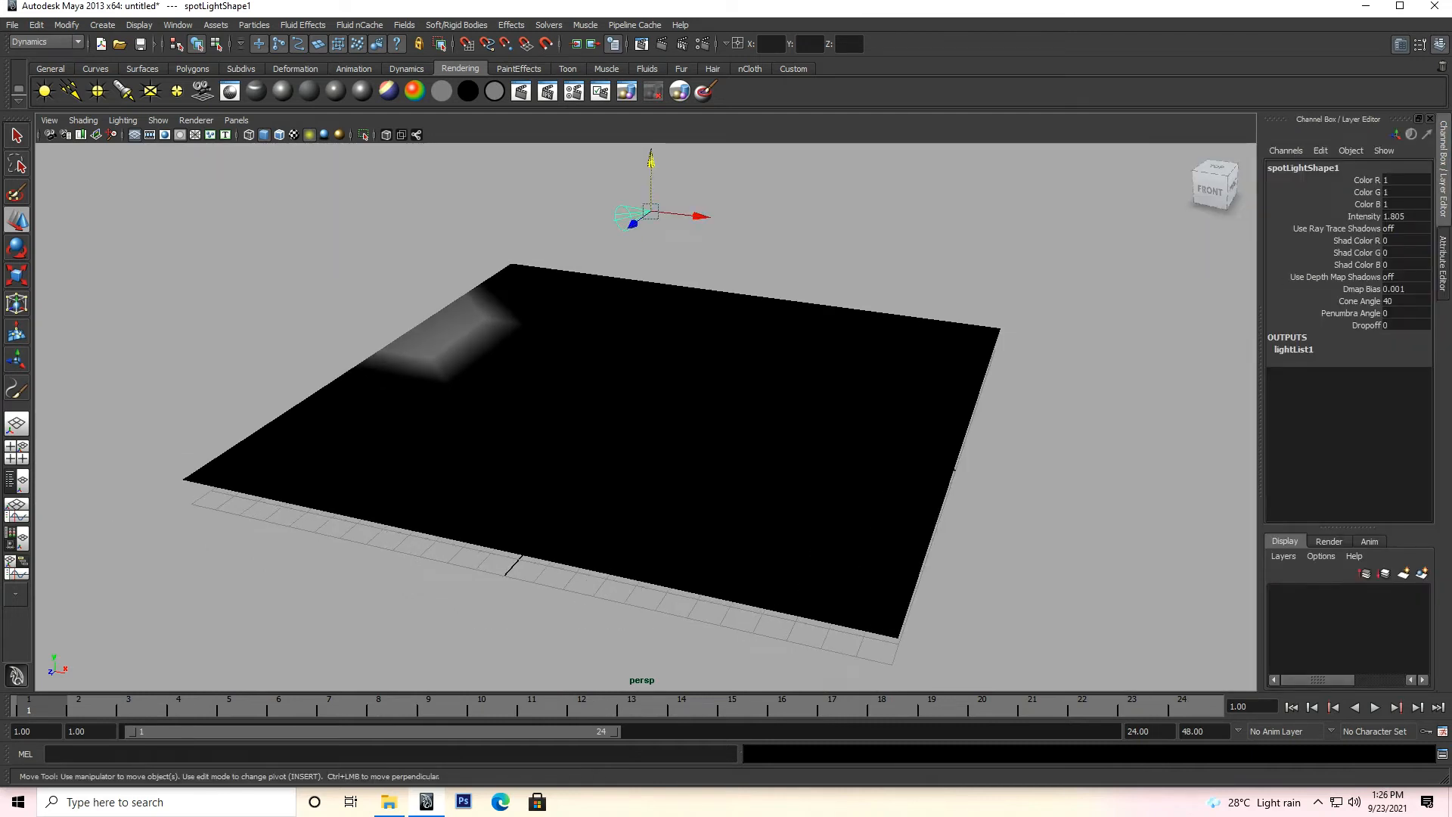
{"action": "key", "text": "ctrl+a"}
{"action": "scroll", "coordinate": [571, 417], "scroll_direction": "up", "scroll_amount": 3}
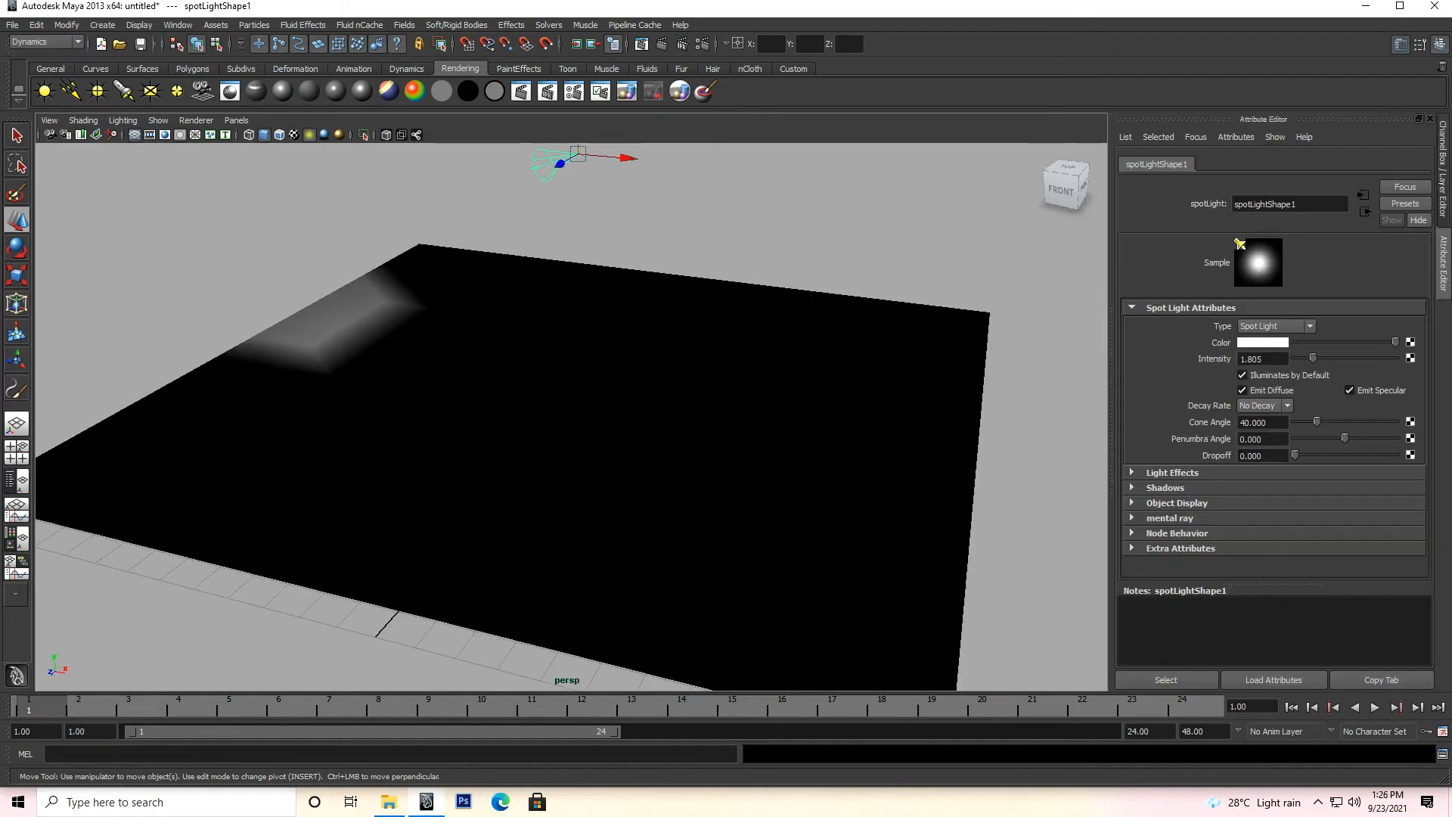
{"action": "key", "text": "r"}
{"action": "scroll", "coordinate": [571, 417], "scroll_direction": "down", "scroll_amount": 2}
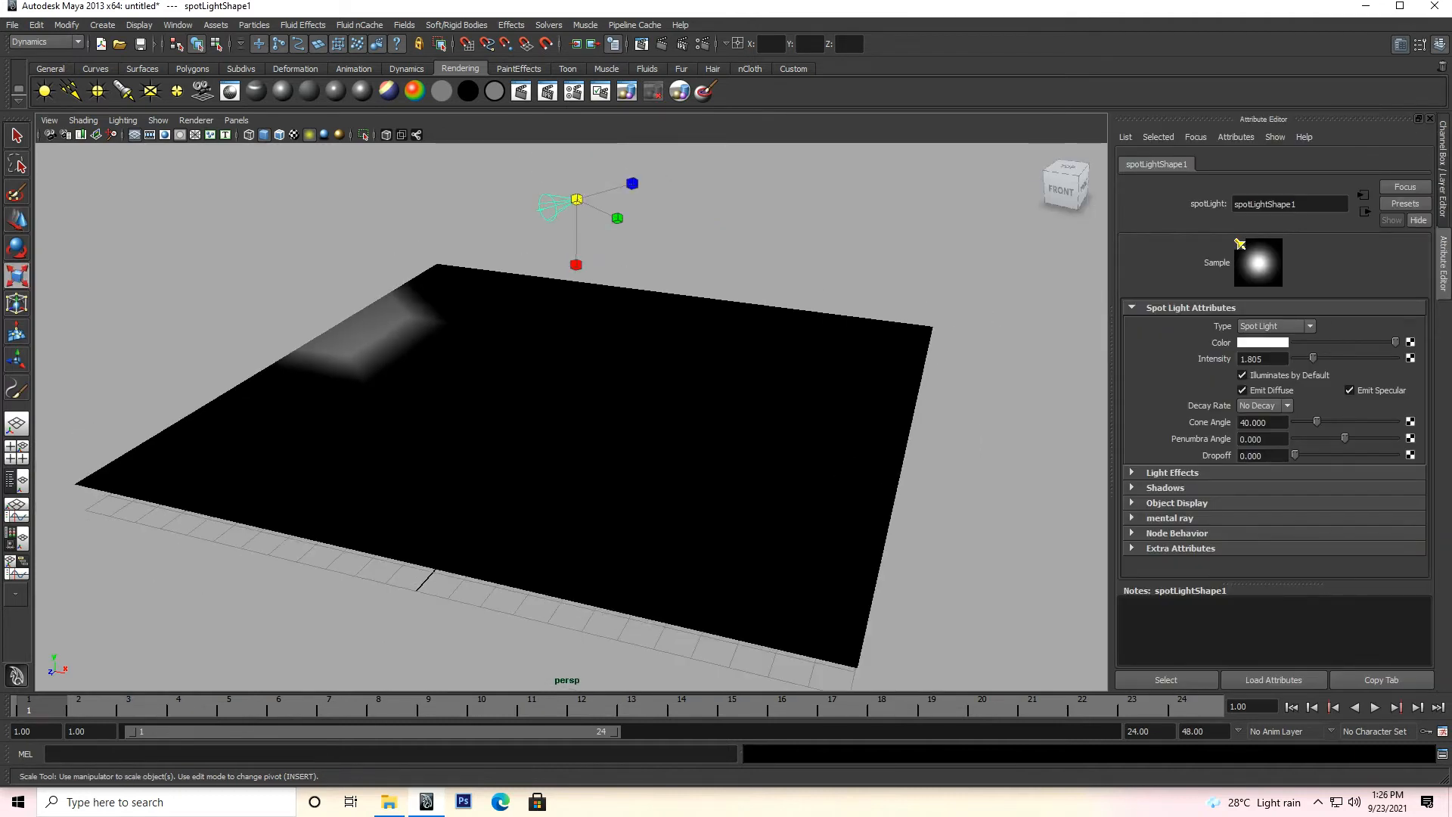
{"action": "key", "text": "e"}
{"action": "left_click_drag", "start_coordinate": [603, 191], "coordinate": [543, 128]}
{"action": "left_click_drag", "start_coordinate": [499, 378], "coordinate": [803, 538], "text": "alt"}
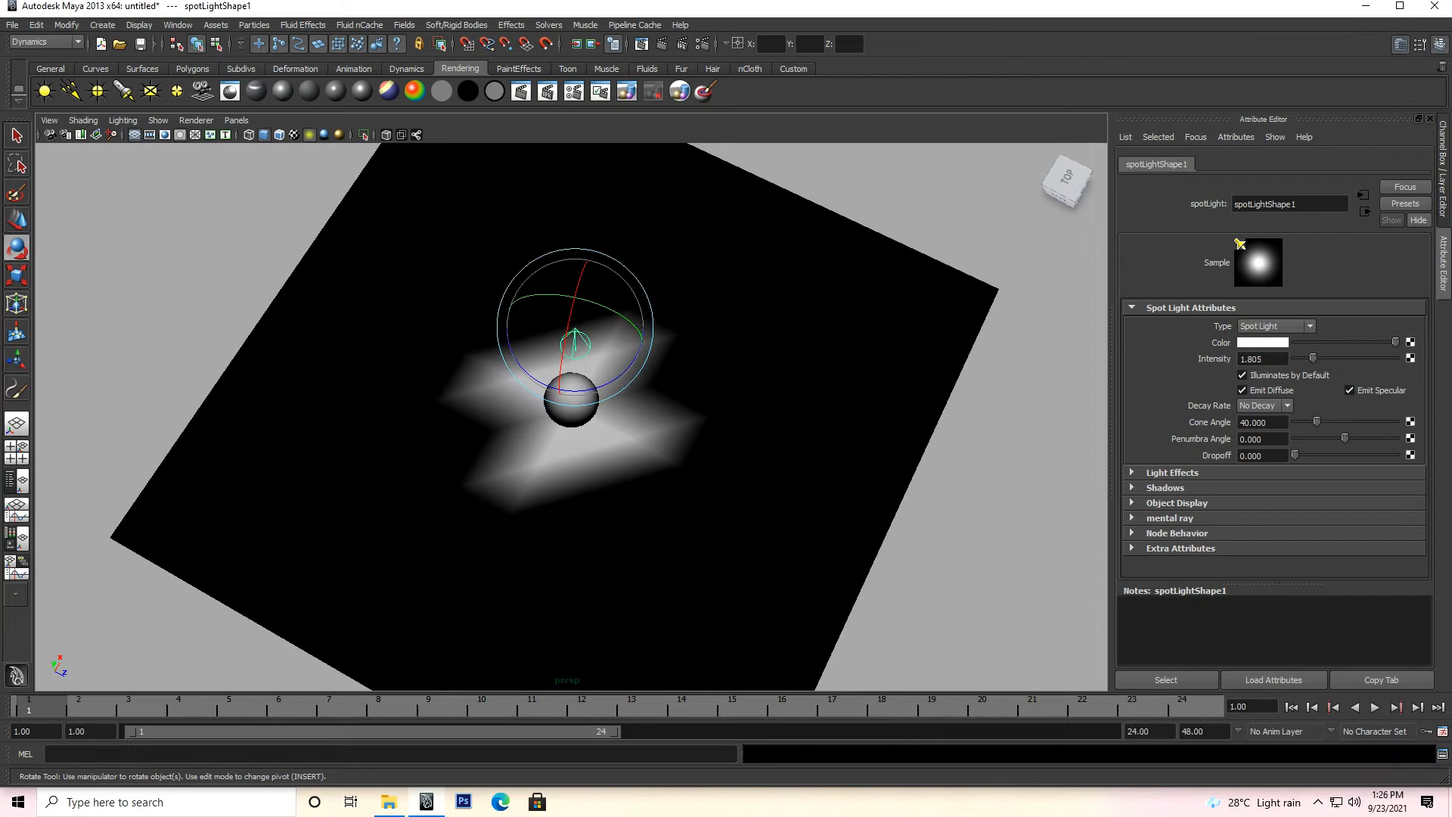
Centre the spot light over the sphere and raise it high above the plane.
{"action": "key", "text": "w"}
{"action": "left_click_drag", "start_coordinate": [622, 350], "coordinate": [644, 198]}
{"action": "mouse_move", "coordinate": [565, 147]}
{"action": "left_mouse_down"}
{"action": "mouse_move", "coordinate": [566, 185]}
{"action": "mouse_move", "coordinate": [566, 124]}
{"action": "left_mouse_up"}
{"action": "scroll", "coordinate": [571, 302], "scroll_direction": "down", "scroll_amount": 2}
{"action": "left_click_drag", "start_coordinate": [597, 226], "coordinate": [602, 295], "text": "alt"}
{"action": "left_click_drag", "start_coordinate": [565, 187], "coordinate": [566, 114]}
{"action": "left_click_drag", "start_coordinate": [590, 220], "coordinate": [665, 241], "text": "alt"}
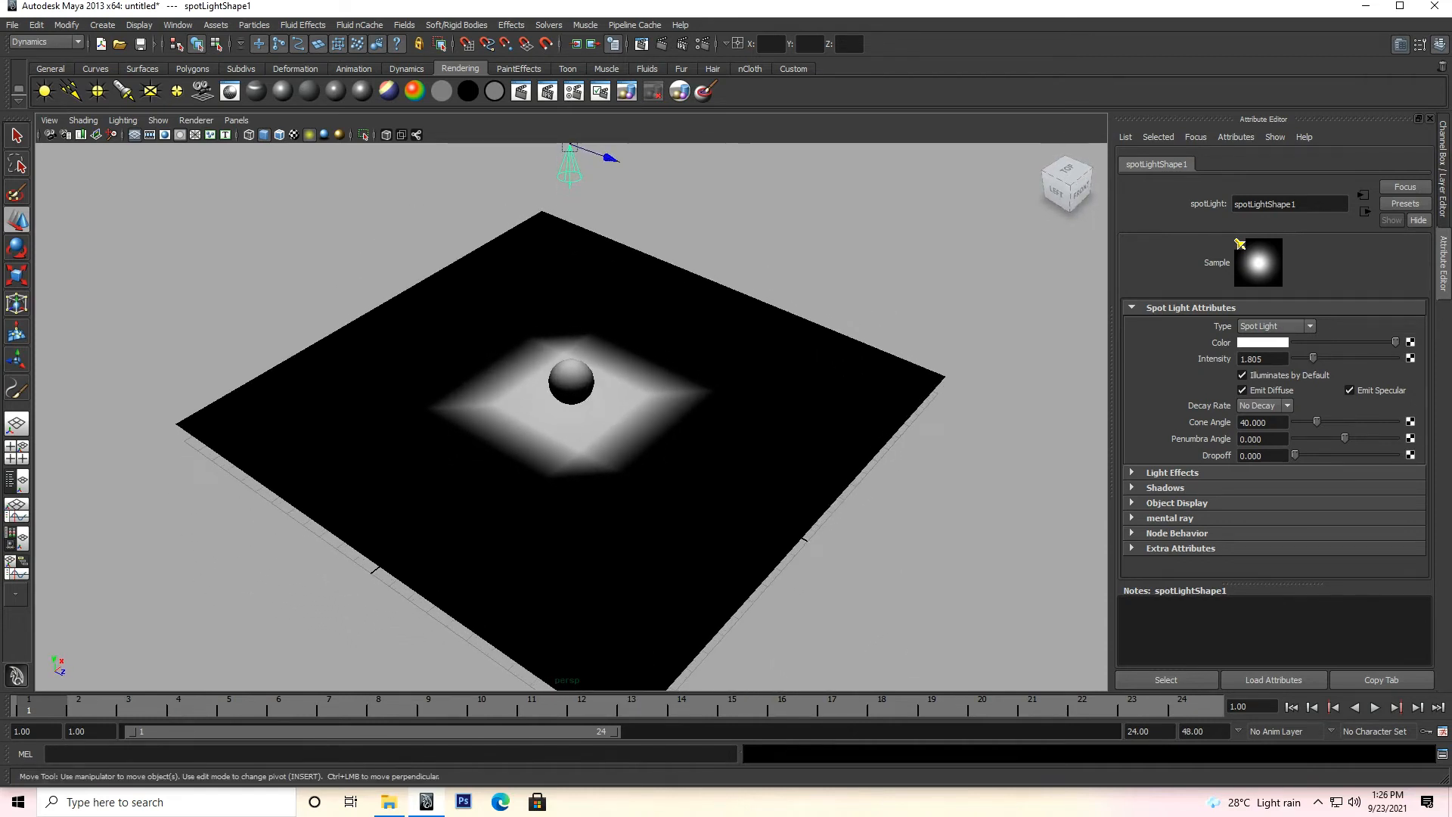
Adjust the spot light to intensity 2.556, cone angle 44.665, penumbra angle -5.639 and dropoff 38.346.
{"action": "left_click_drag", "start_coordinate": [1313, 358], "coordinate": [1316, 357]}
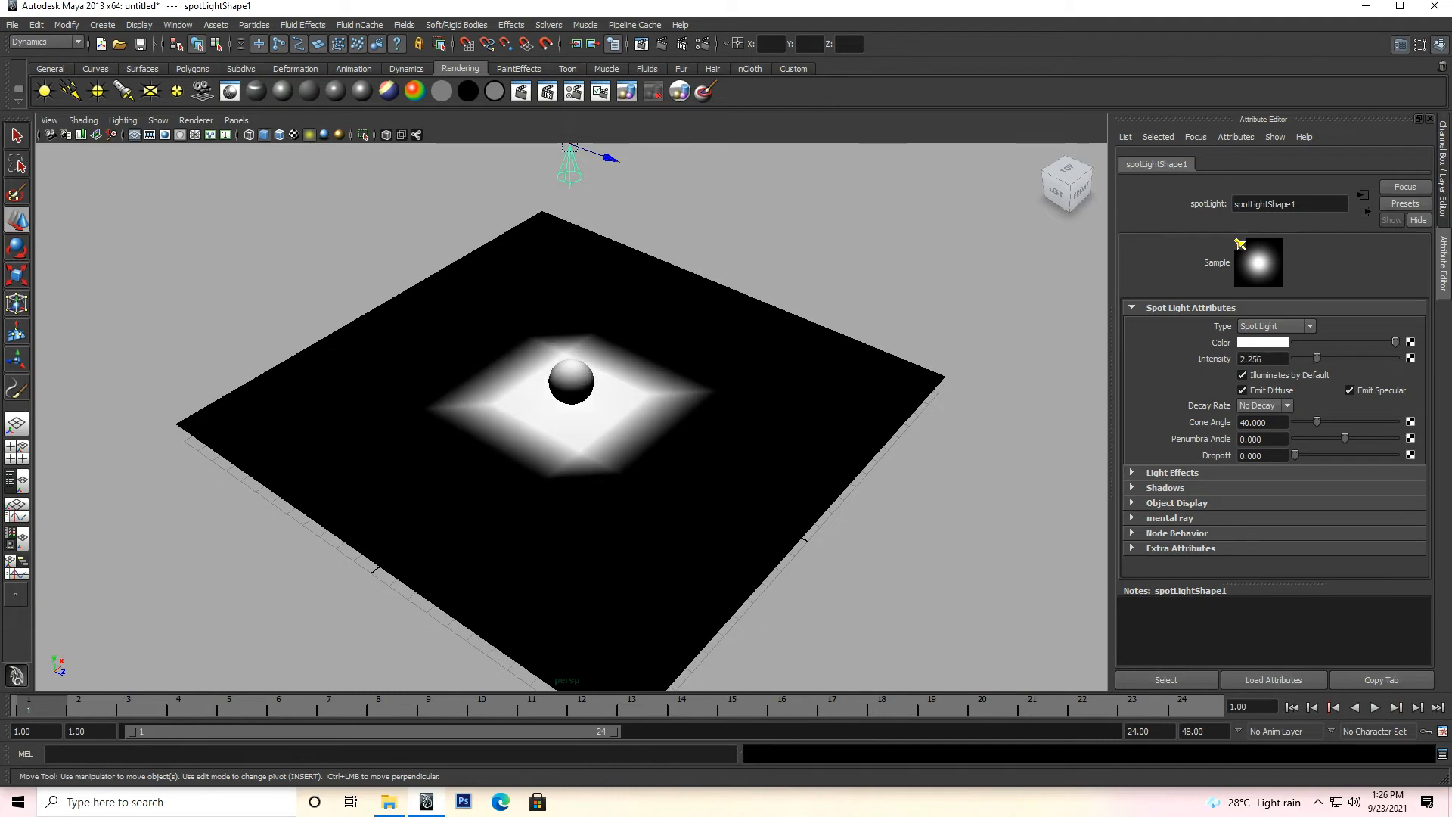
{"action": "left_click_drag", "start_coordinate": [1316, 421], "coordinate": [1331, 421]}
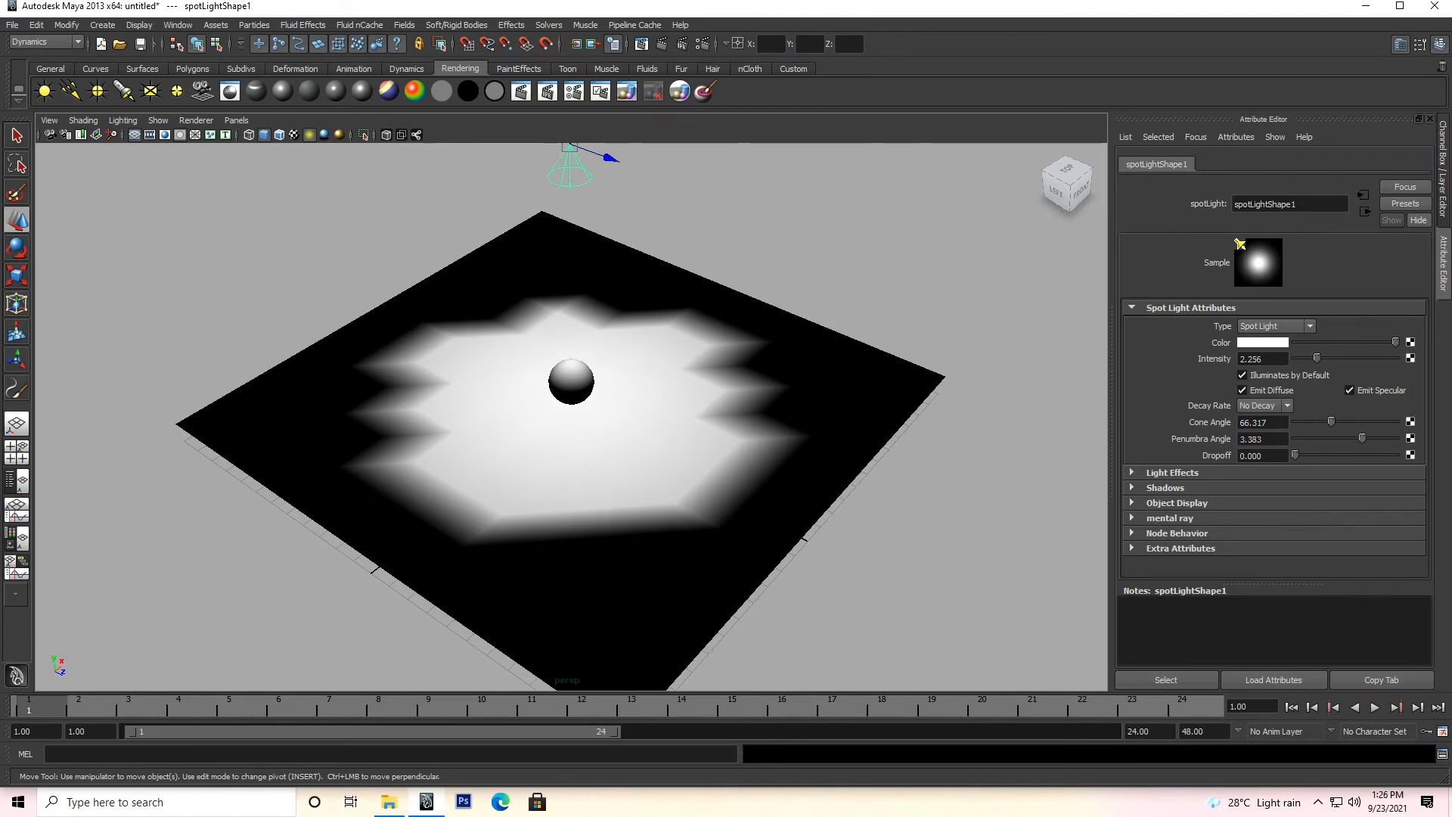
{"action": "left_click_drag", "start_coordinate": [1374, 438], "coordinate": [1301, 455]}
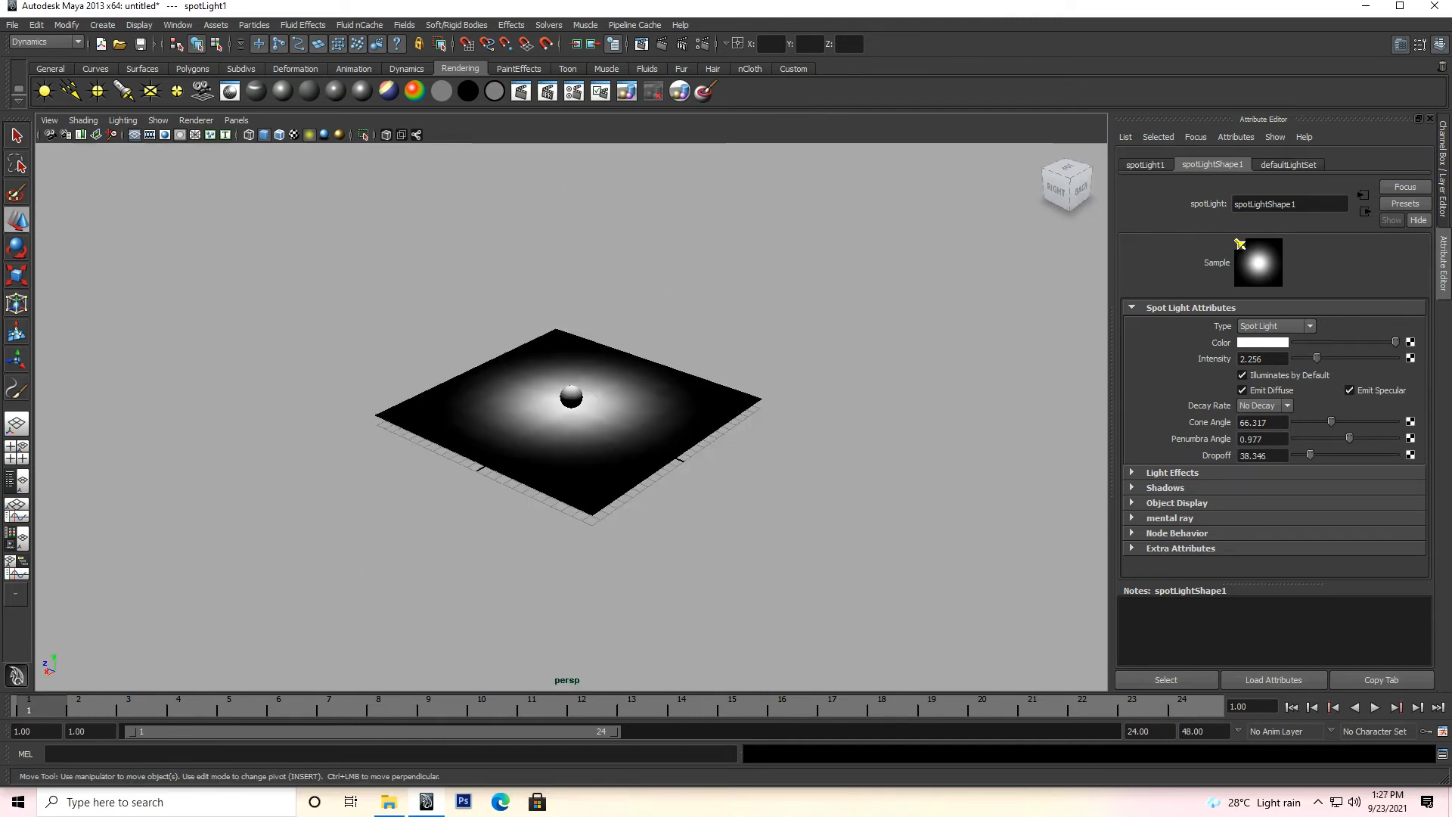
{"action": "left_click_drag", "start_coordinate": [1349, 437], "coordinate": [1316, 438]}
{"action": "left_click_drag", "start_coordinate": [1318, 358], "coordinate": [1321, 358]}
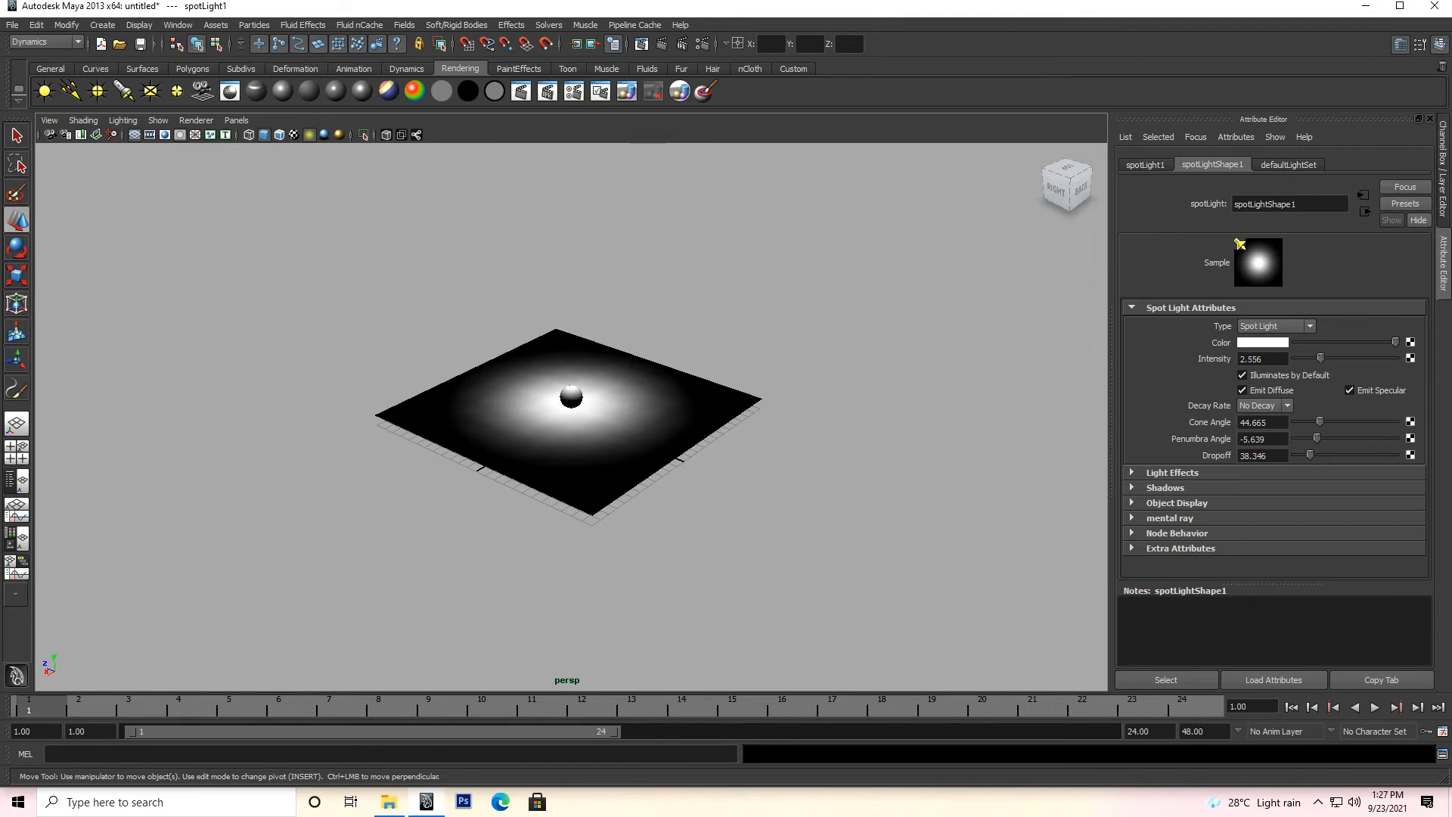
Change the light's type to Volume Light and lower it to just above the sphere.
{"action": "scroll", "coordinate": [571, 416], "scroll_direction": "up", "scroll_amount": 3}
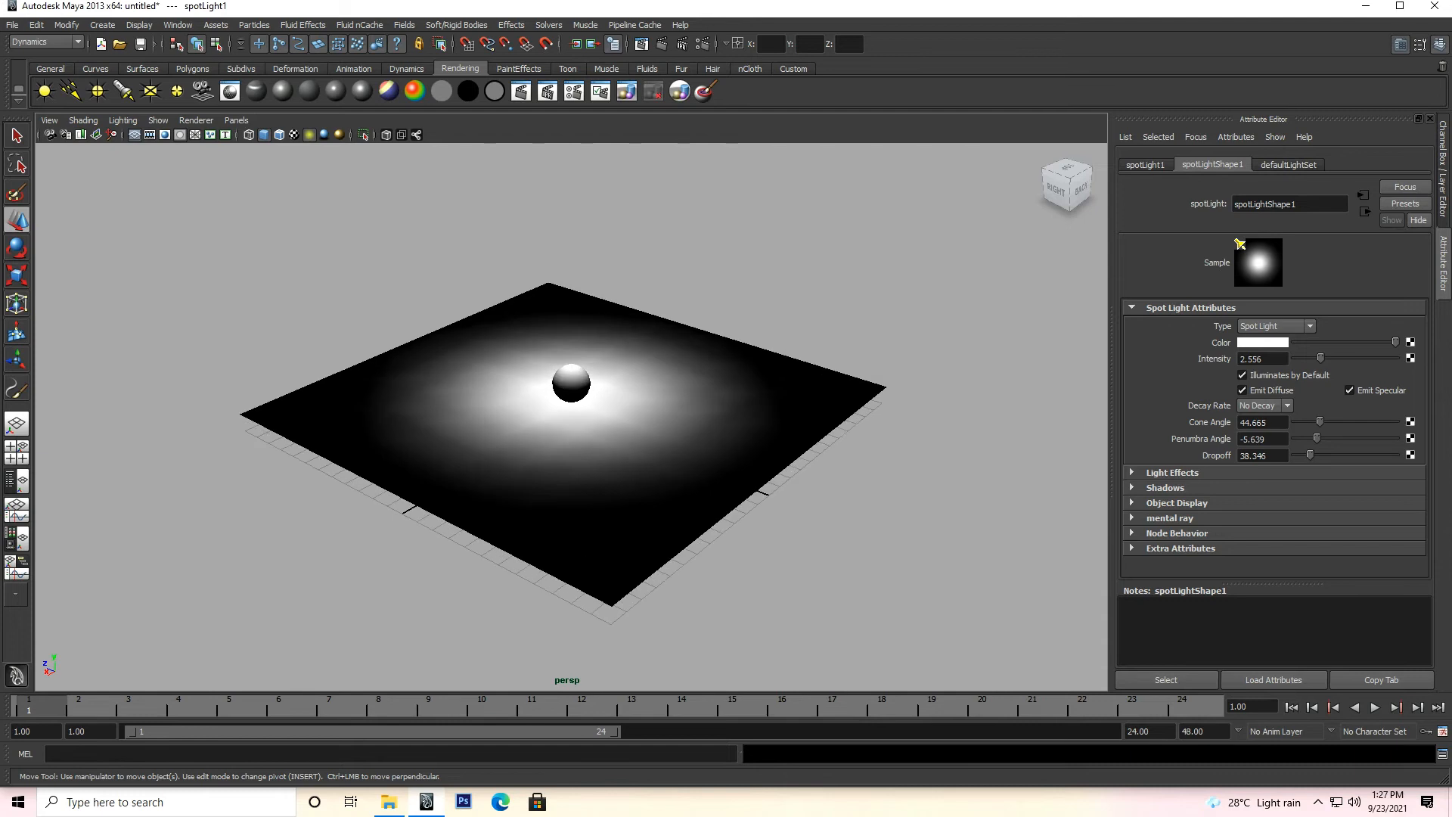
{"action": "scroll", "coordinate": [571, 393], "scroll_direction": "down", "scroll_amount": 5}
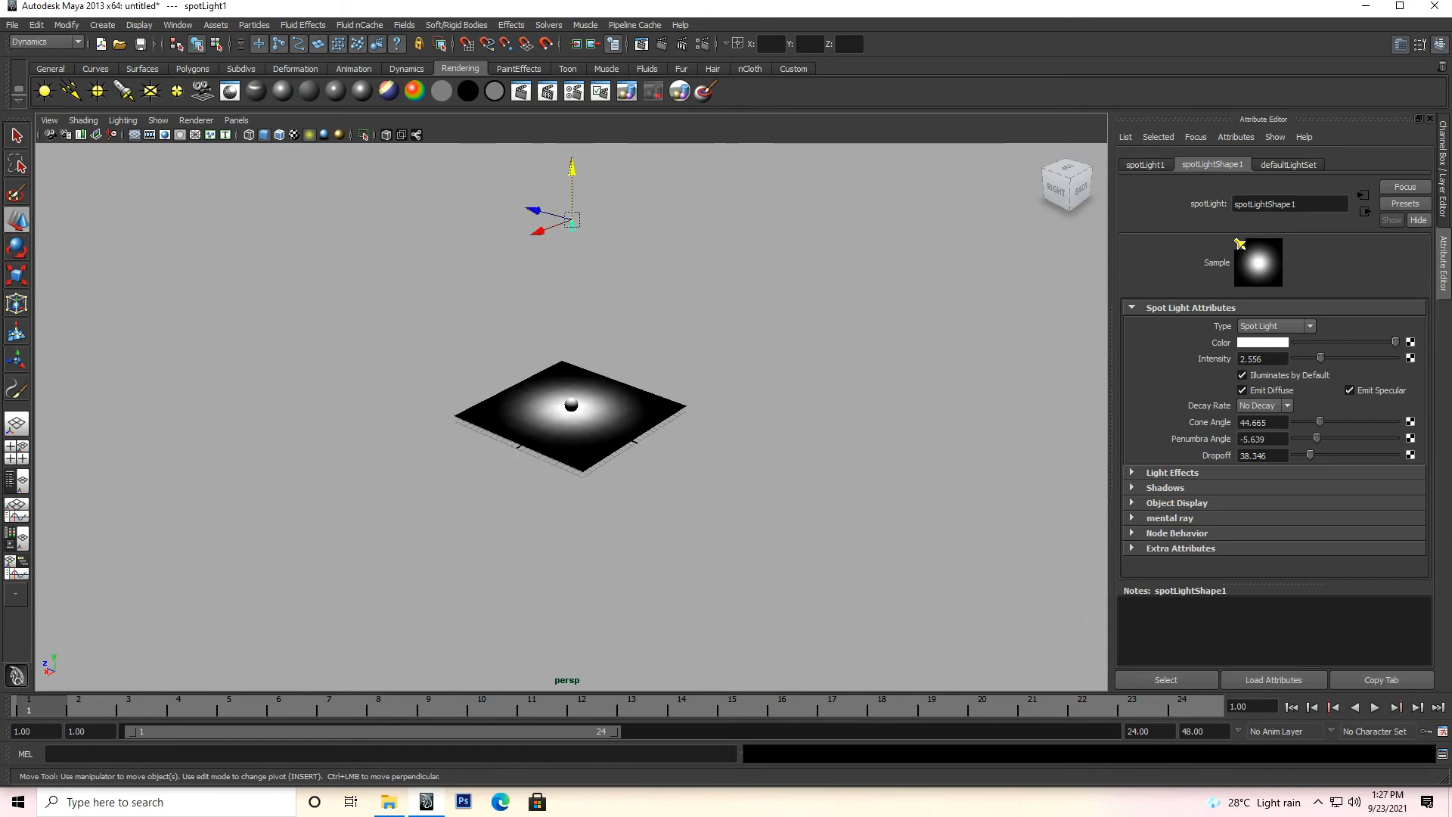
{"action": "left_click_drag", "start_coordinate": [529, 415], "coordinate": [637, 424], "text": "alt"}
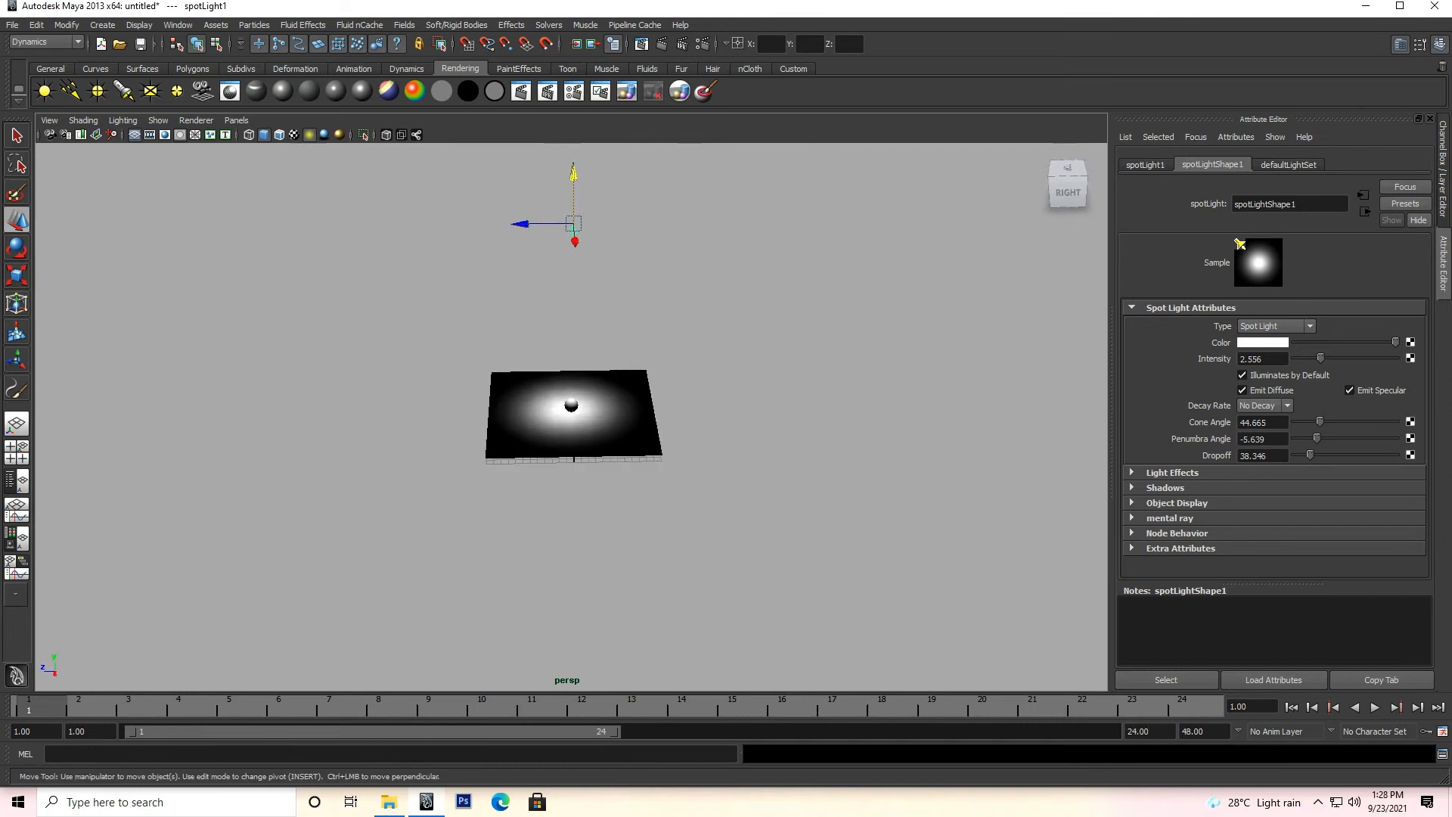
{"action": "left_click", "coordinate": [1276, 326]}
{"action": "left_click", "coordinate": [1261, 389]}
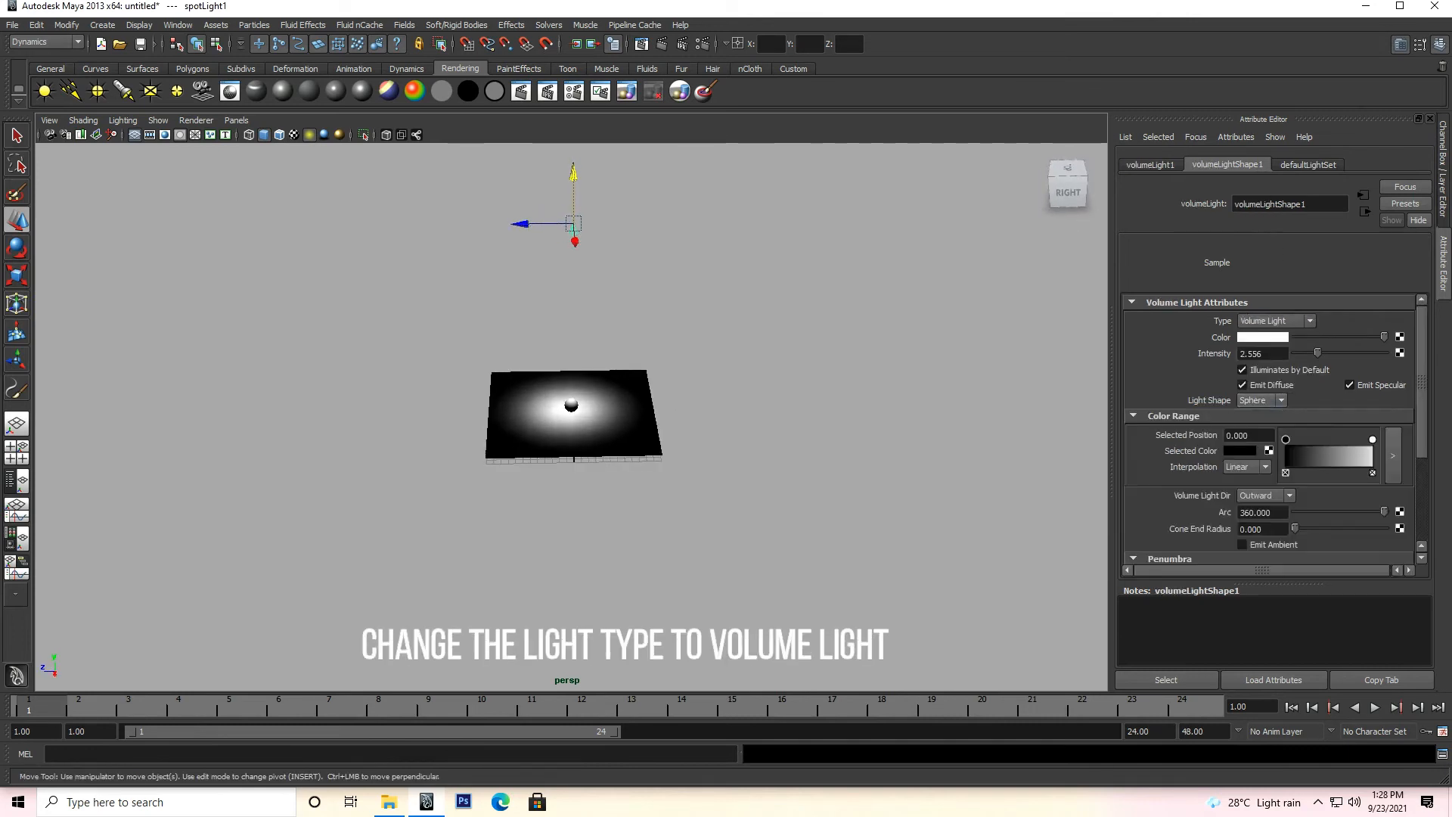
{"action": "left_click_drag", "start_coordinate": [573, 186], "coordinate": [714, 331]}
{"action": "scroll", "coordinate": [574, 350], "scroll_direction": "up", "scroll_amount": 7}
{"action": "left_click_drag", "start_coordinate": [579, 262], "coordinate": [643, 269]}
{"action": "left_click", "coordinate": [681, 242]}
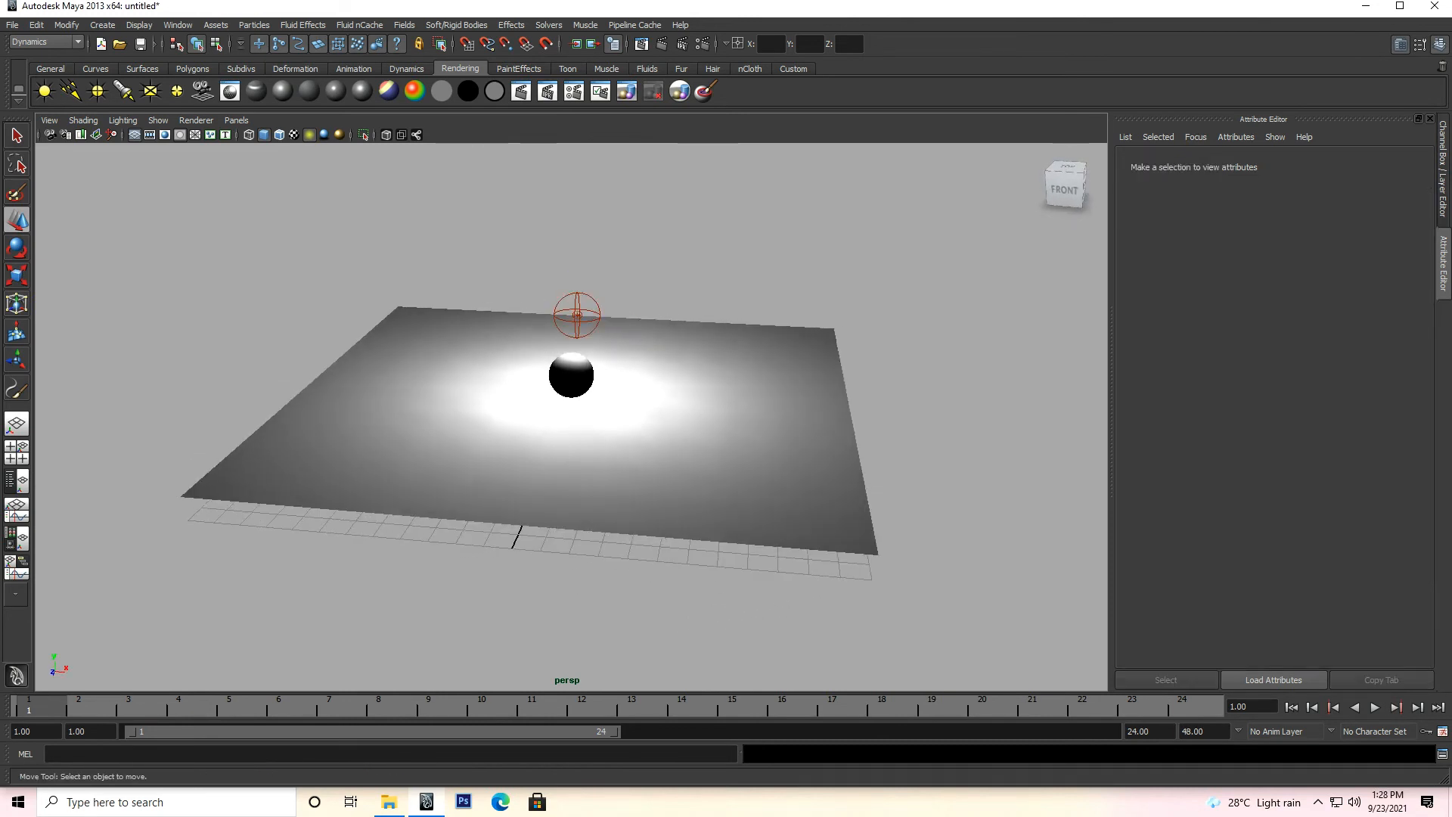
{"action": "left_click_drag", "start_coordinate": [603, 319], "coordinate": [619, 317]}
{"action": "key", "text": "ctrl+z"}
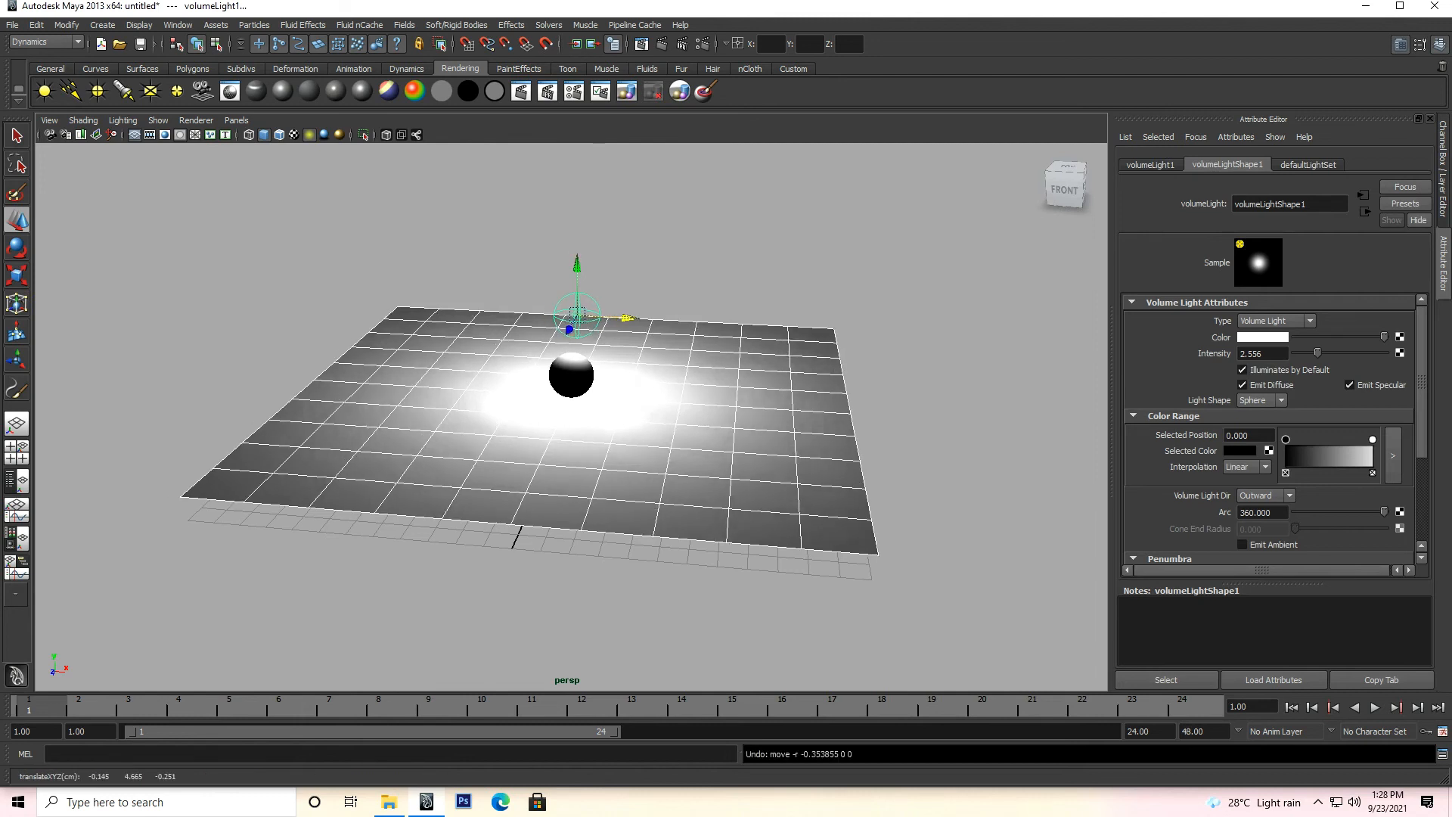
{"action": "left_click", "coordinate": [681, 242]}
Select only the volume light, shift it slightly sideways above the sphere and reduce its intensity to about 1.261.
{"action": "left_click_drag", "start_coordinate": [566, 290], "coordinate": [621, 316]}
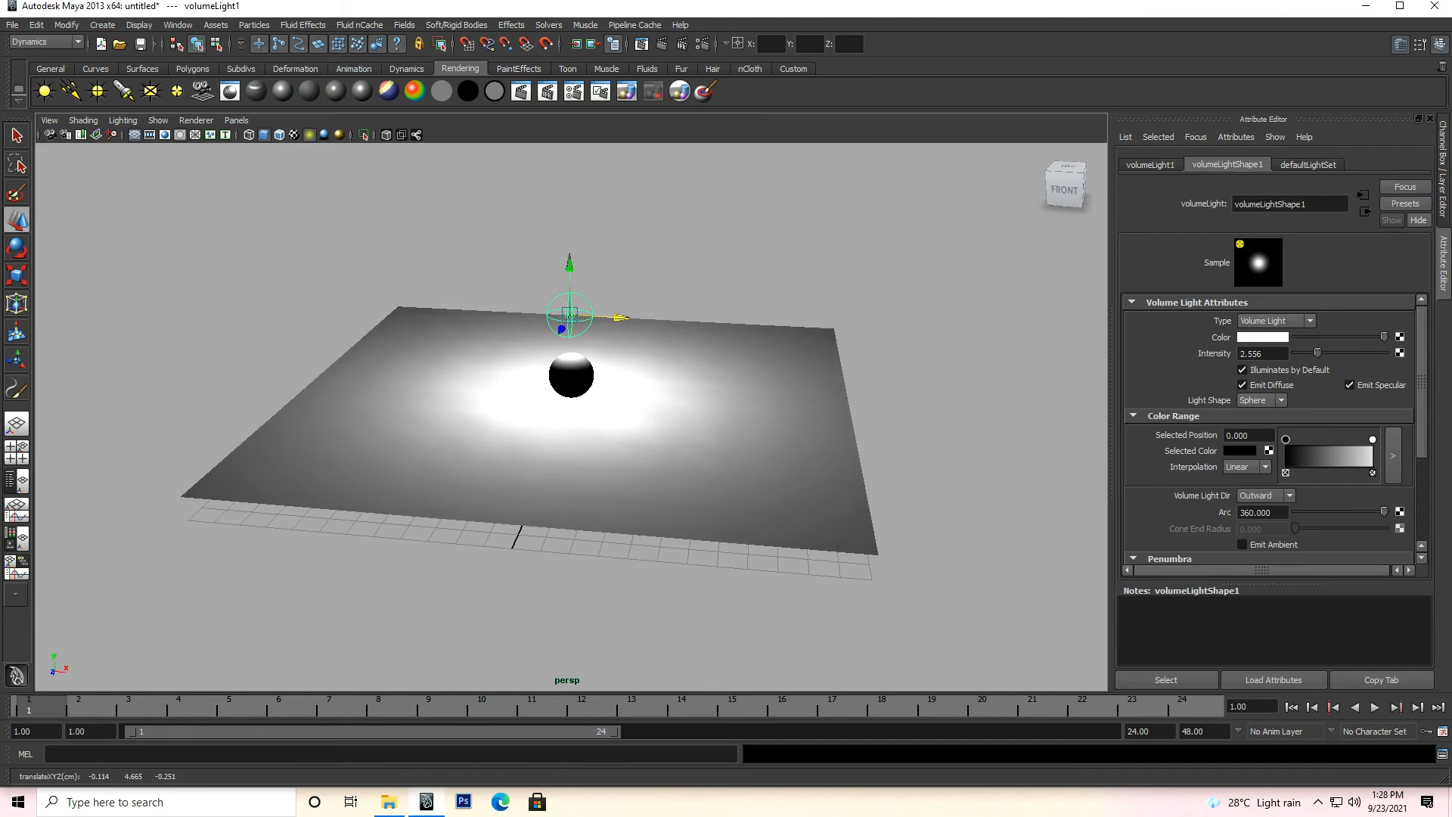
{"action": "left_click_drag", "start_coordinate": [1317, 352], "coordinate": [1306, 352]}
{"action": "left_click_drag", "start_coordinate": [560, 363], "coordinate": [772, 415], "text": "alt"}
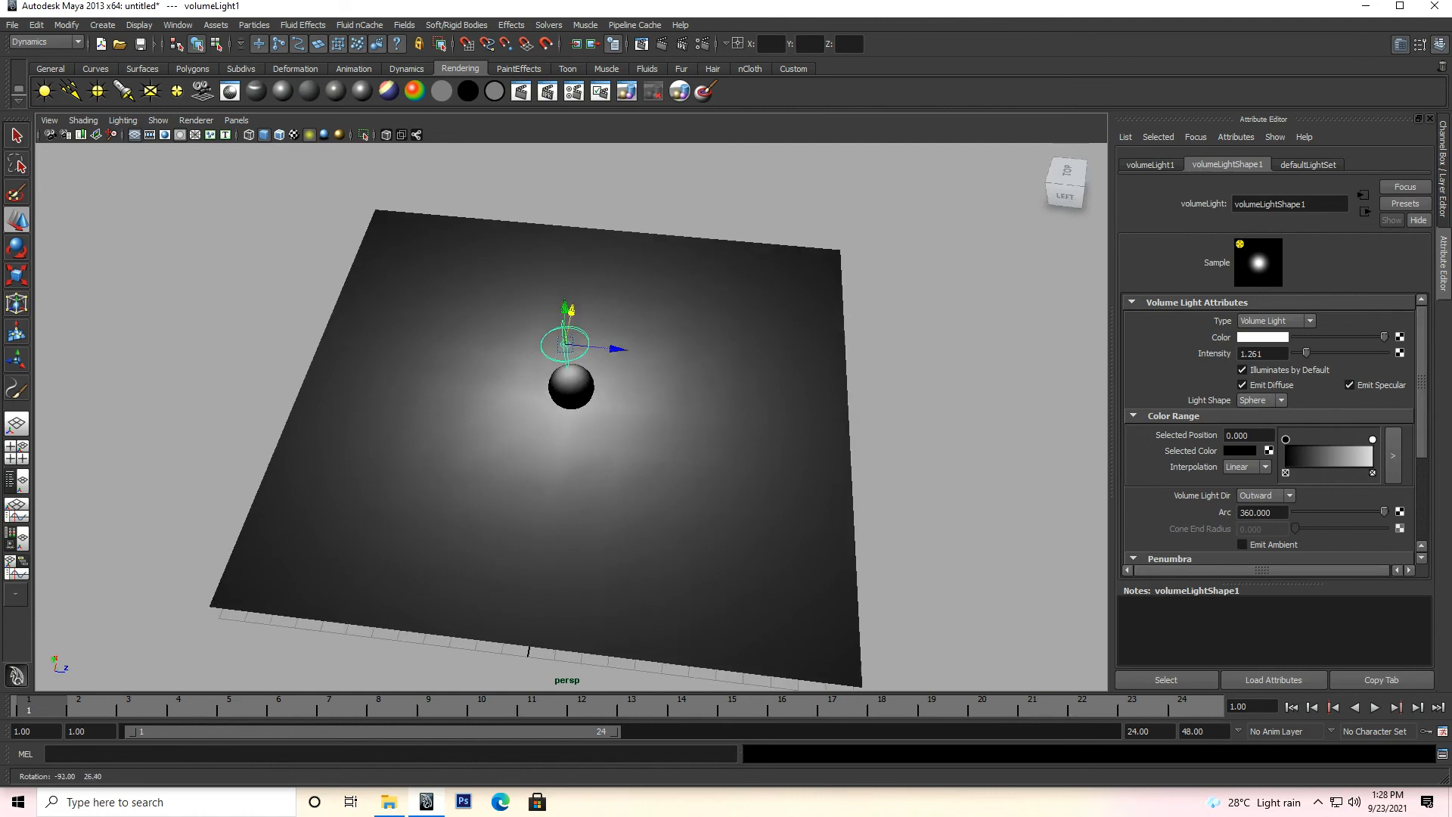
Move the volume light down beside the sphere and raise its intensity to about 1.681.
{"action": "left_click_drag", "start_coordinate": [623, 348], "coordinate": [756, 336]}
{"action": "left_click_drag", "start_coordinate": [500, 372], "coordinate": [655, 353]}
{"action": "left_click_drag", "start_coordinate": [558, 359], "coordinate": [557, 371]}
{"action": "left_click_drag", "start_coordinate": [558, 373], "coordinate": [518, 354], "text": "alt"}
{"action": "left_click_drag", "start_coordinate": [1306, 354], "coordinate": [1310, 353]}
{"action": "left_click_drag", "start_coordinate": [651, 371], "coordinate": [546, 391], "text": "alt"}
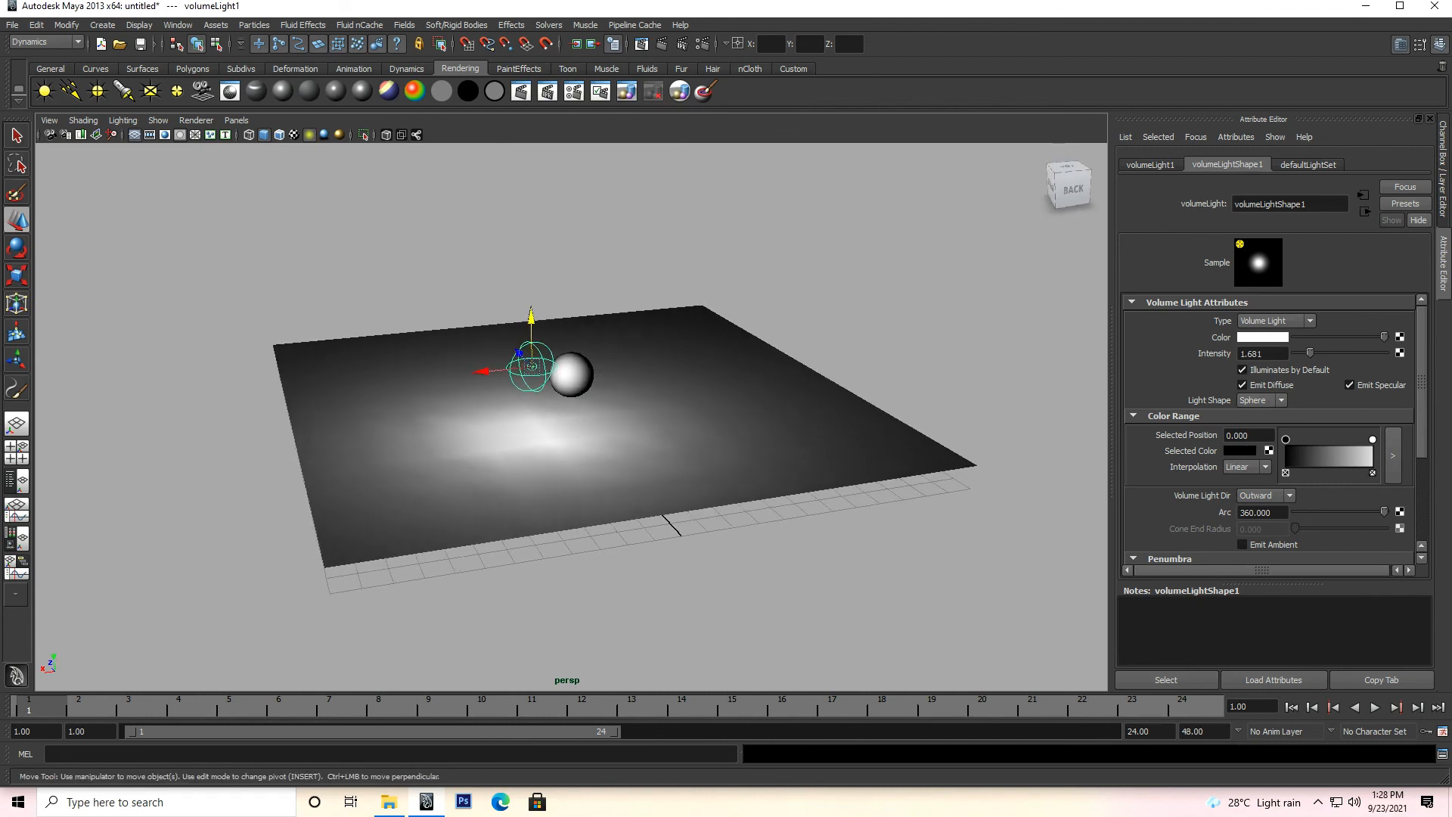
Set the volume light's direction to Inward and shift the light sideways near the sphere.
{"action": "left_click", "coordinate": [1267, 496]}
{"action": "left_click", "coordinate": [1258, 519]}
{"action": "left_click_drag", "start_coordinate": [480, 371], "coordinate": [528, 386]}
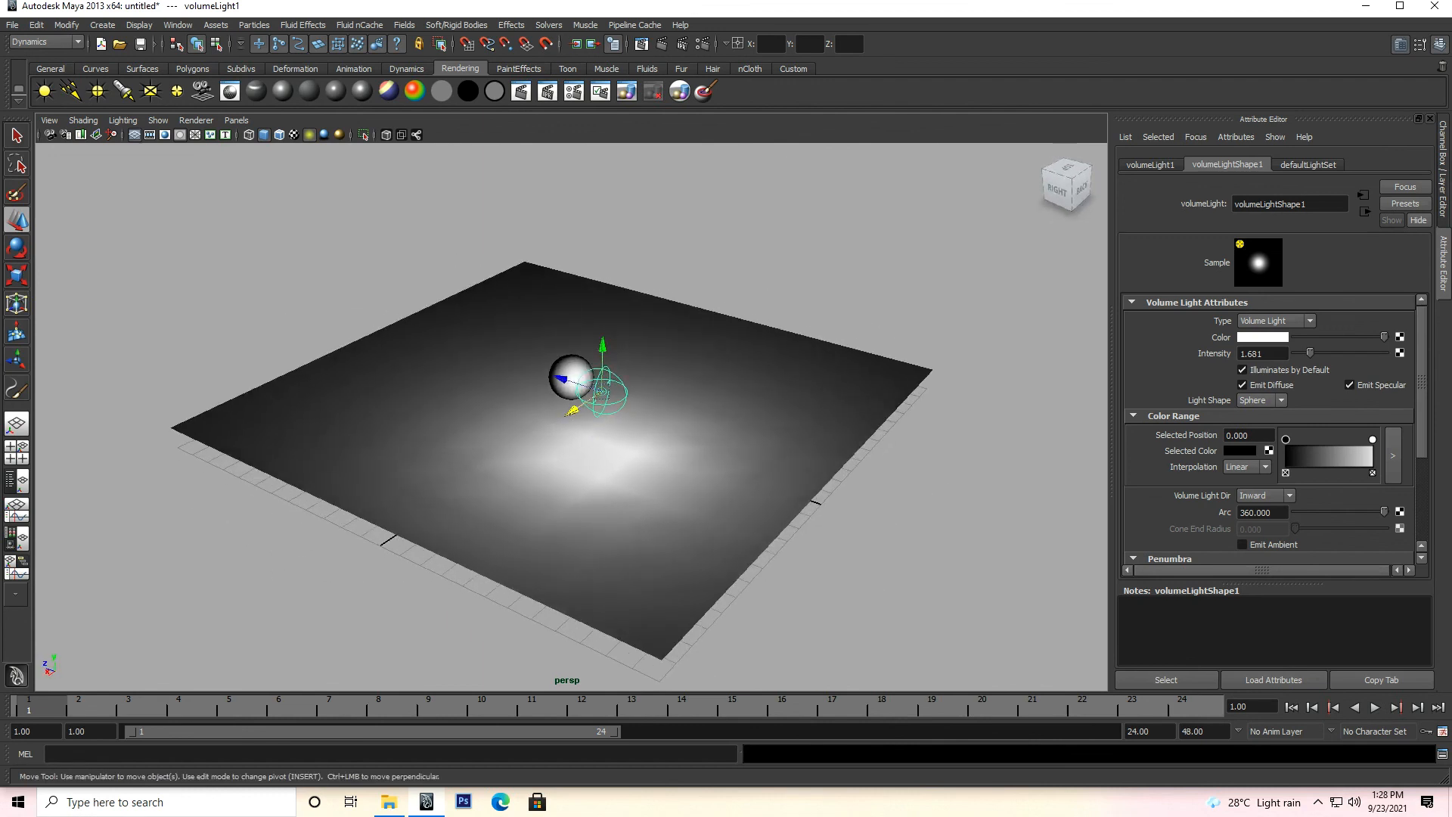
Rotate the volume light and reposition it farther out to the side of the sphere.
{"action": "key", "text": "e"}
{"action": "left_click_drag", "start_coordinate": [643, 351], "coordinate": [727, 385]}
{"action": "key", "text": "r"}
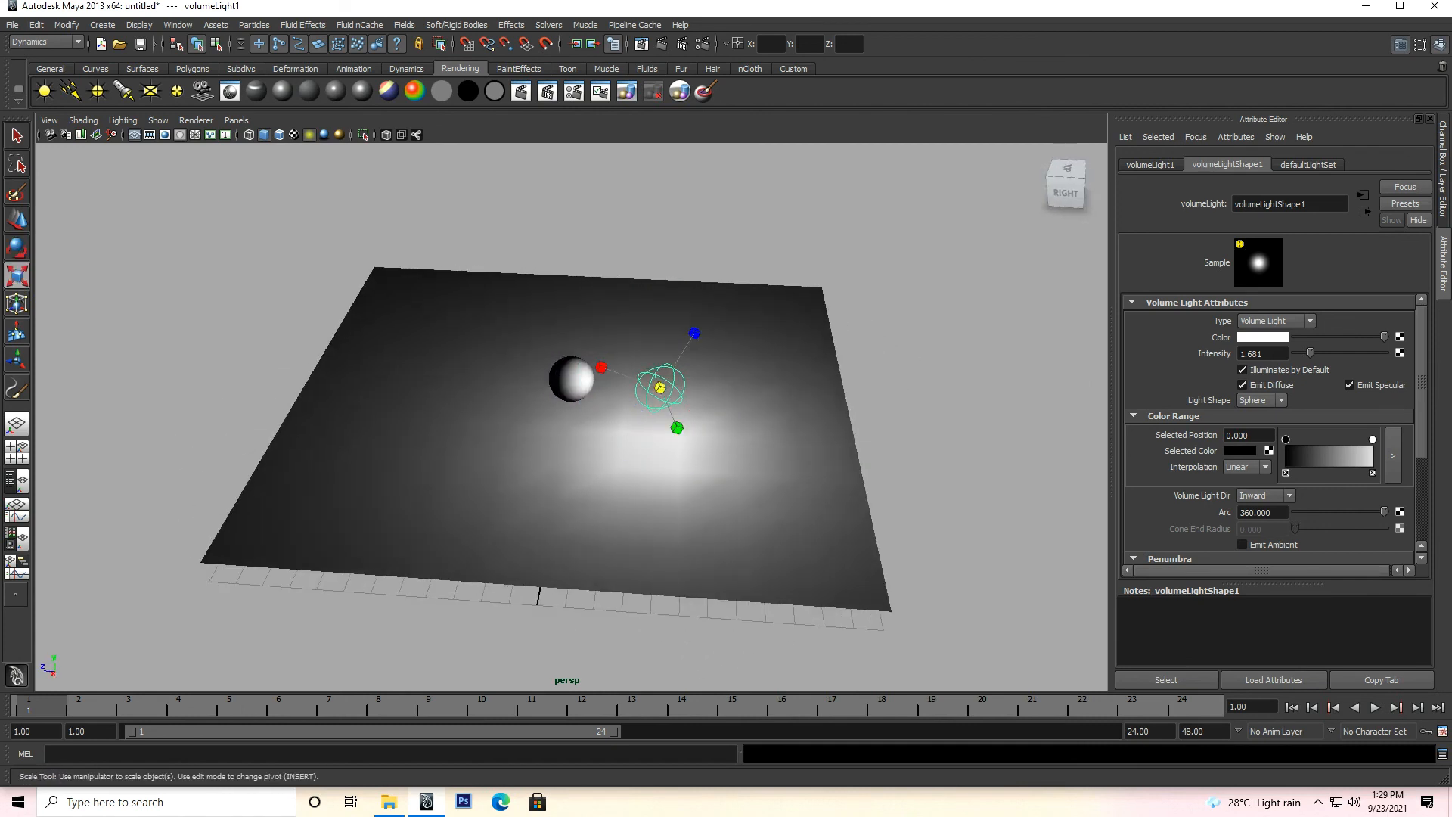
{"action": "key", "text": "w"}
{"action": "left_click_drag", "start_coordinate": [599, 382], "coordinate": [663, 355]}
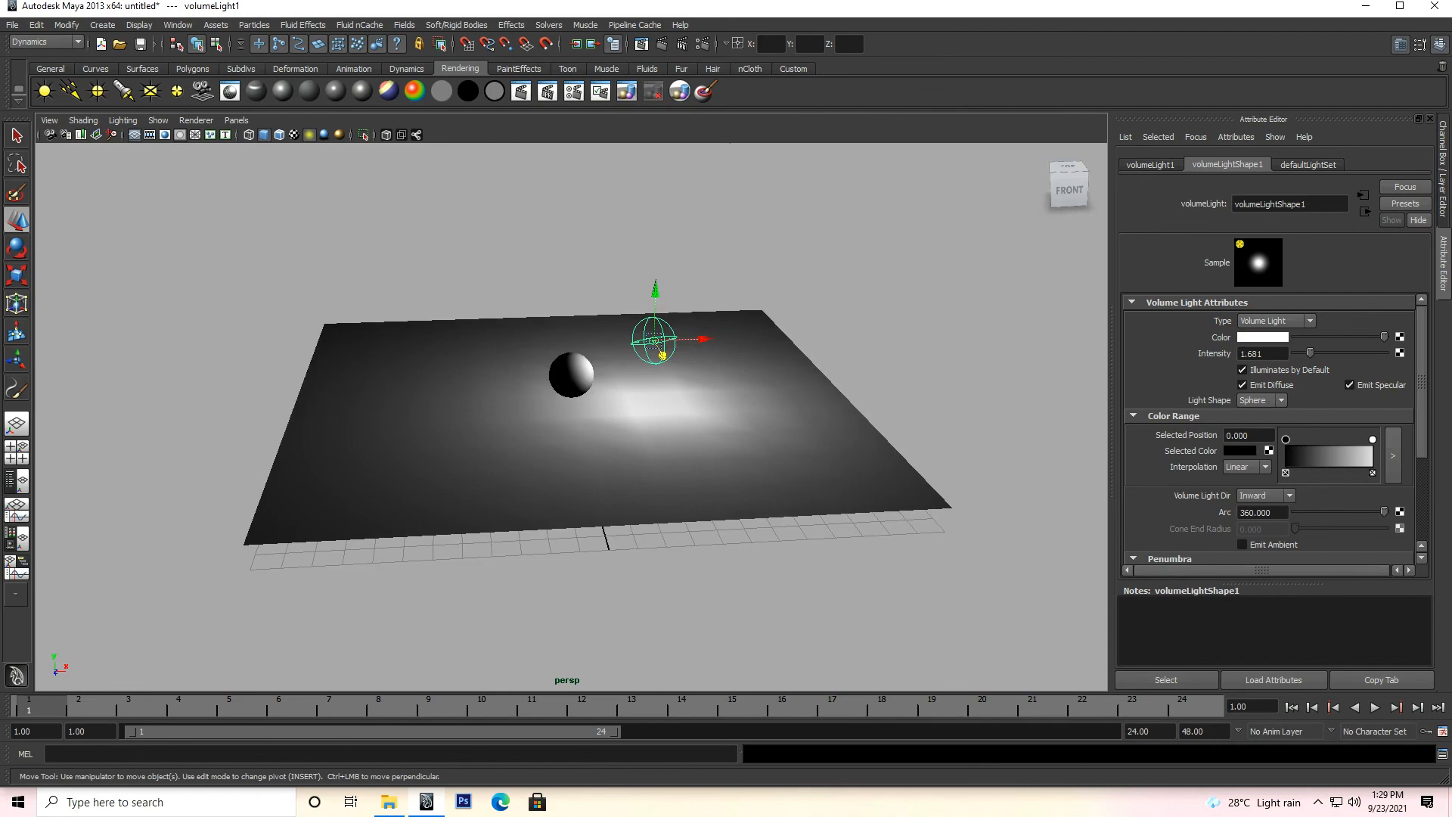